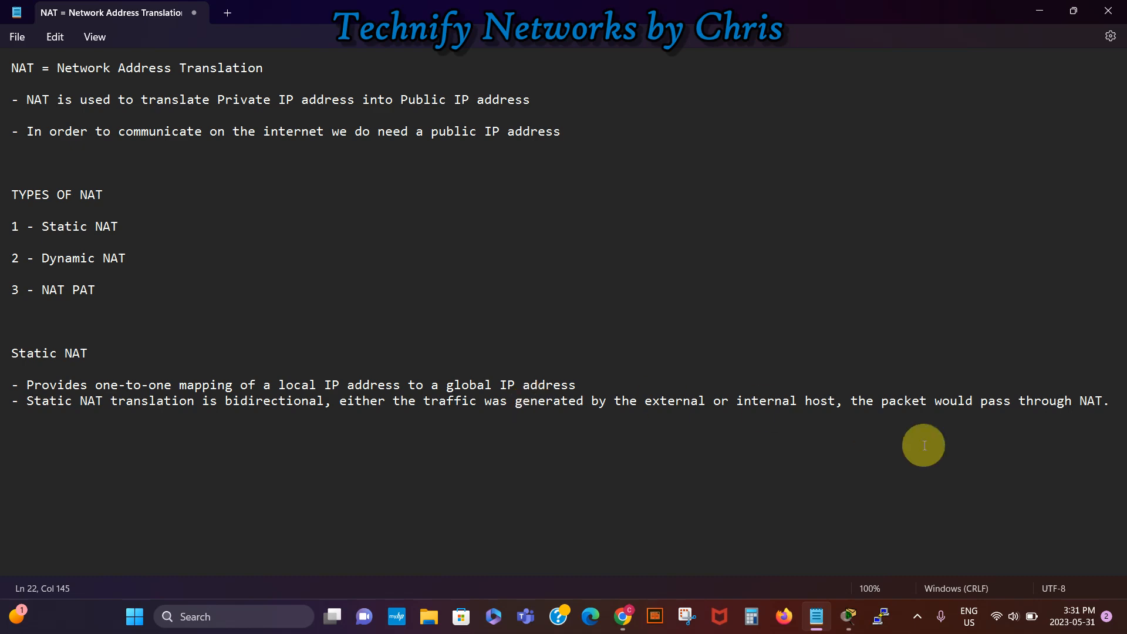
Step: Switch to Cisco Packet Tracer, open router R1's command line in a widened window and enter privileged EXEC mode
left_click(849, 619)
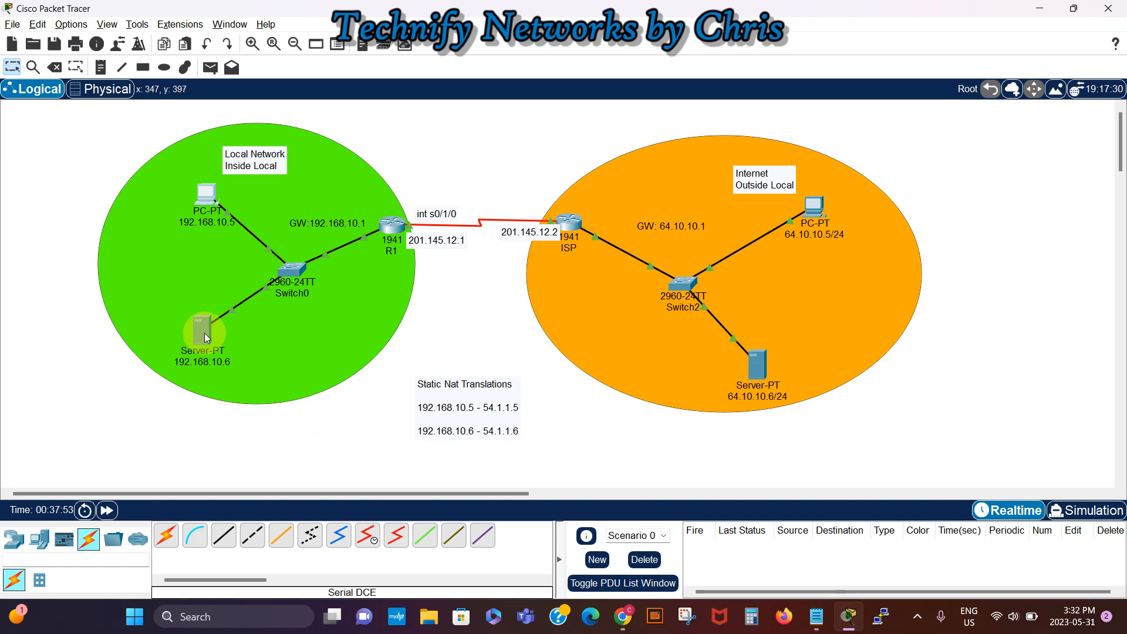
mouse_move(204, 333)
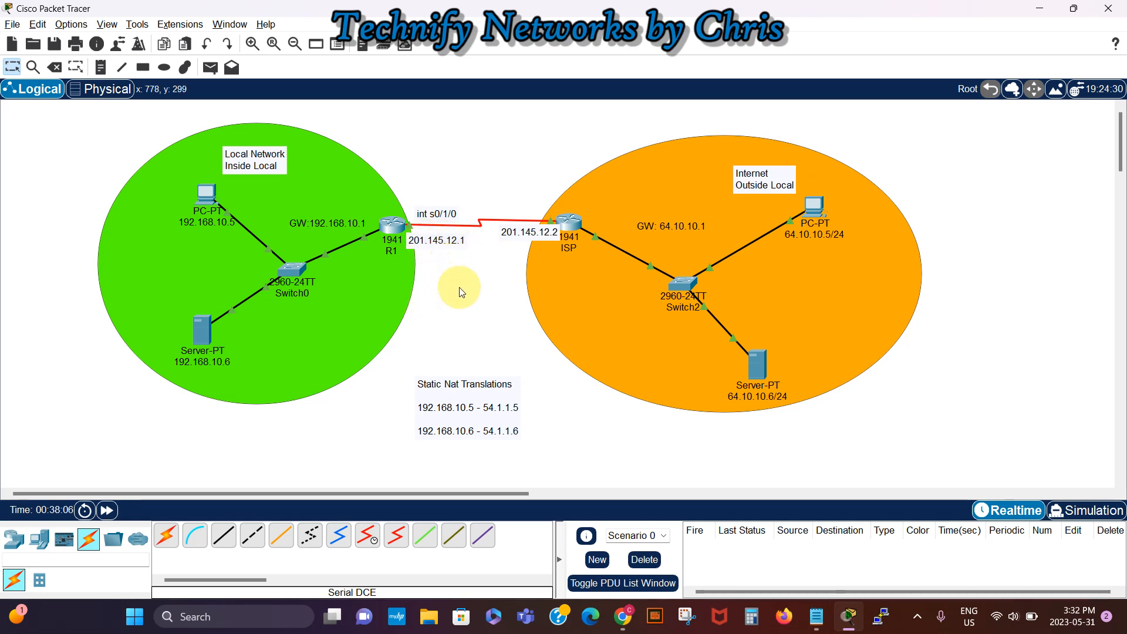
left_click(394, 229)
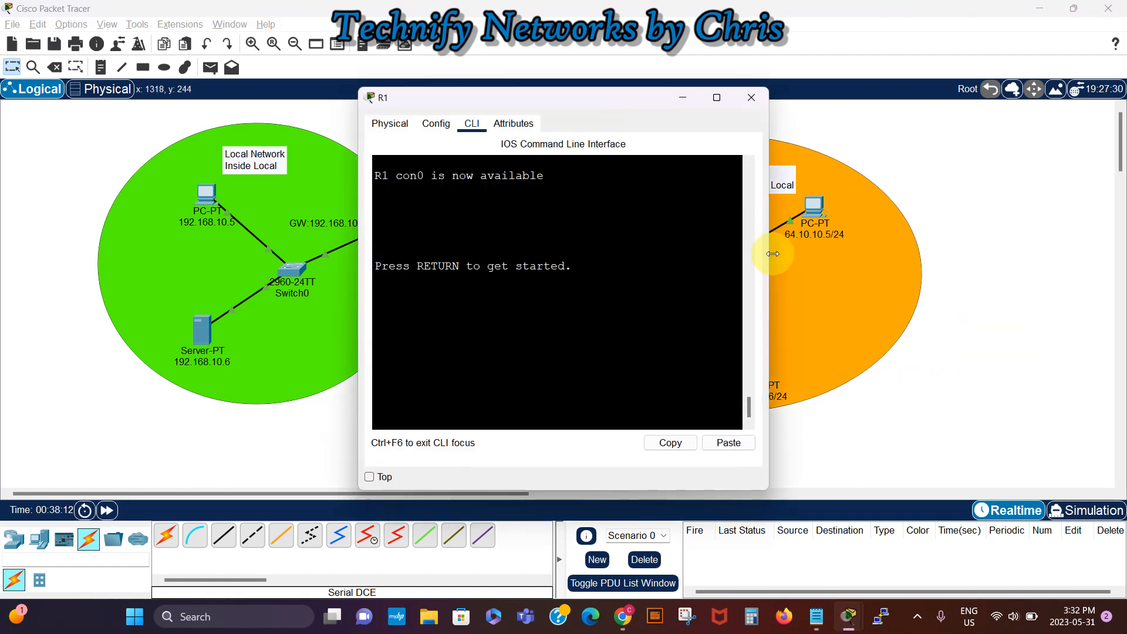
left_click_drag(769, 249, 969, 249)
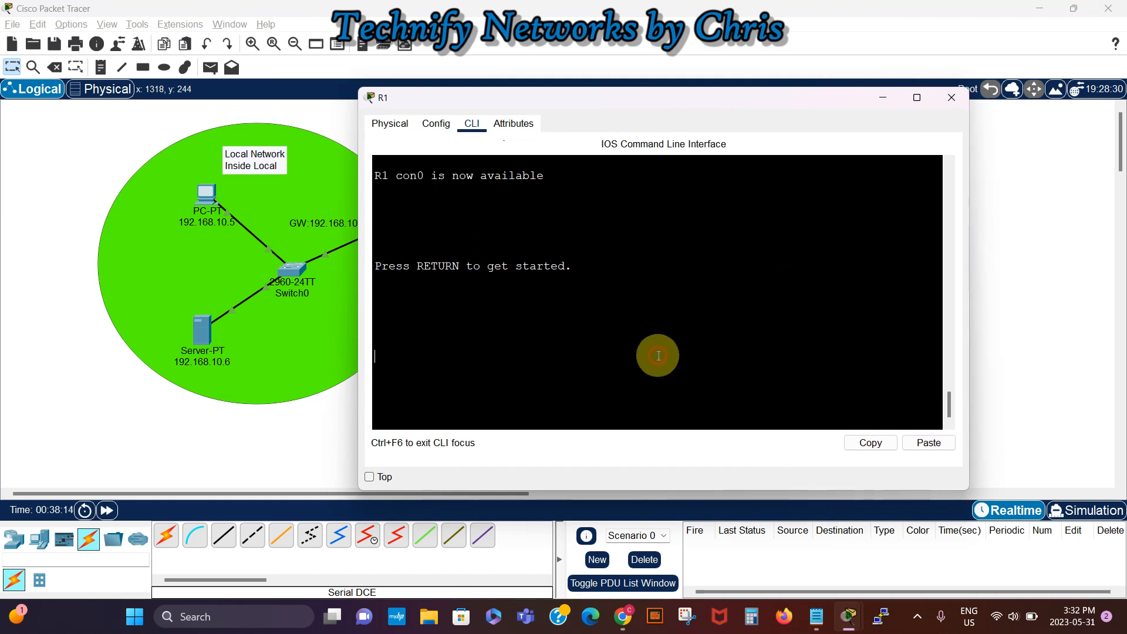
key("Return")
key("Return")
key("Return")
type("en")
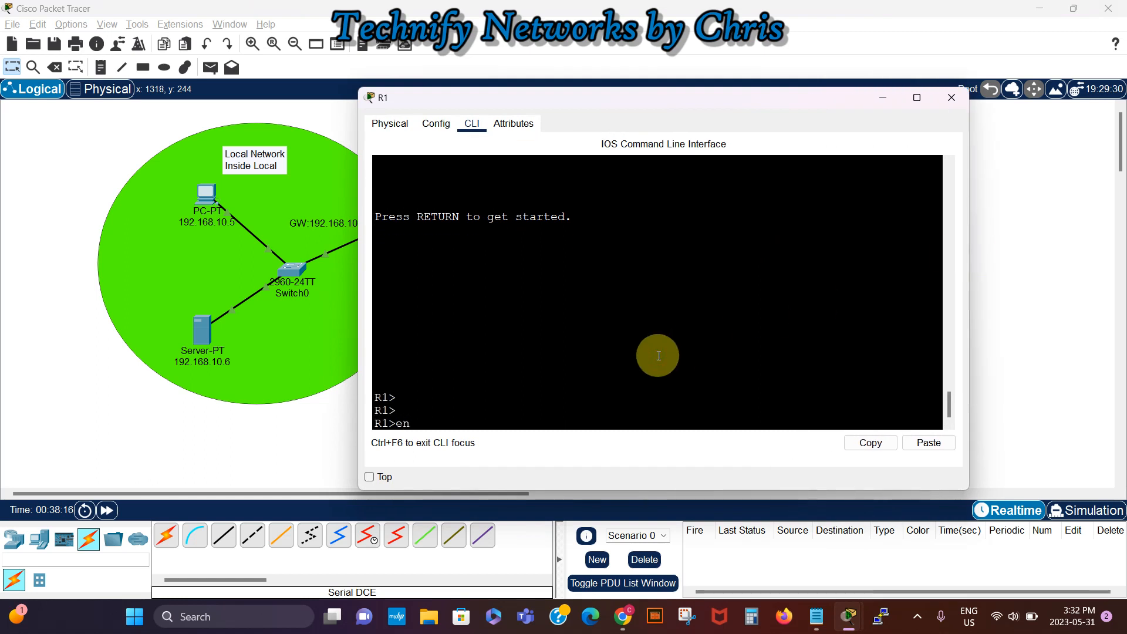
key("Return")
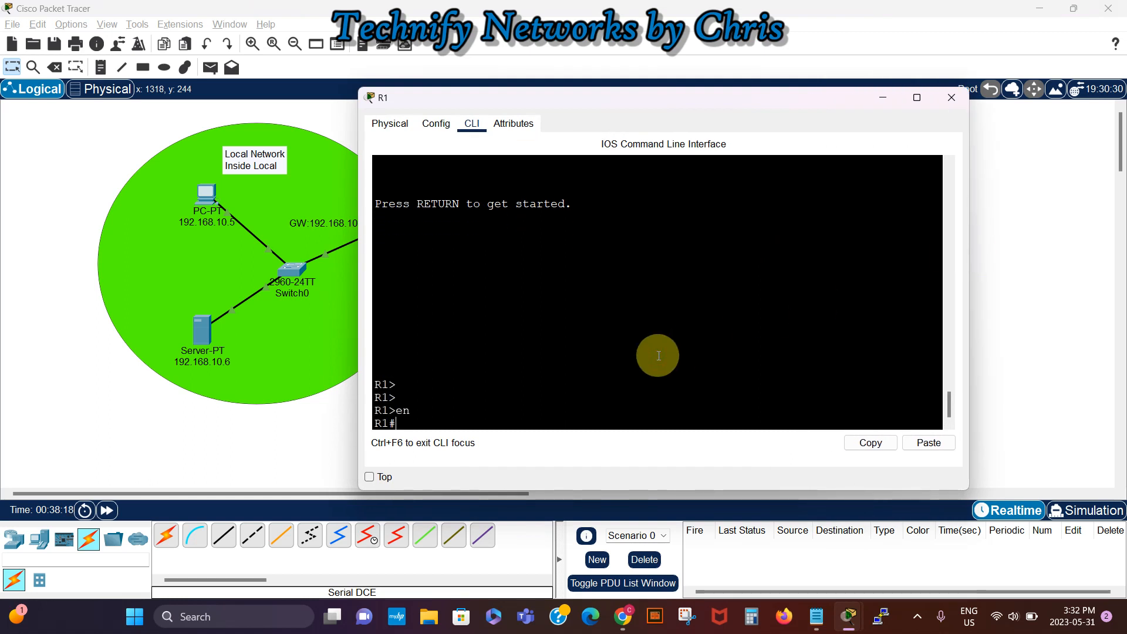
Step: Run sh ip int br on R1 to review its interfaces and compare them with the topology diagram
type("sh ip int br")
key("Return")
key("Return")
key("Return")
key("Return")
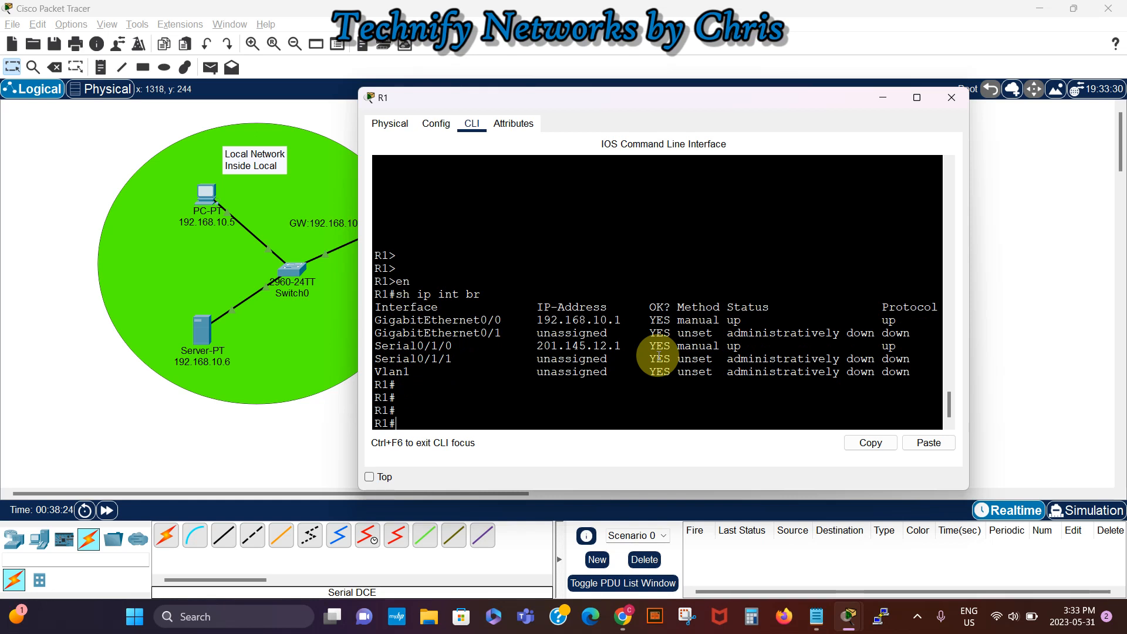
left_click_drag(791, 99, 811, 277)
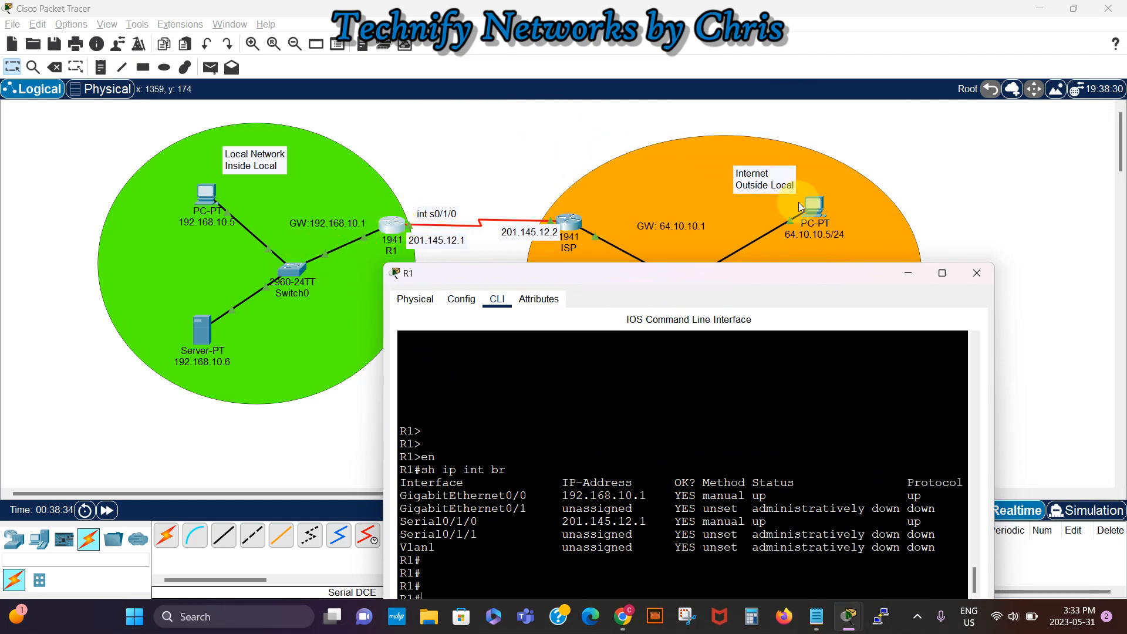
left_click(762, 270)
left_click_drag(765, 238, 756, 111)
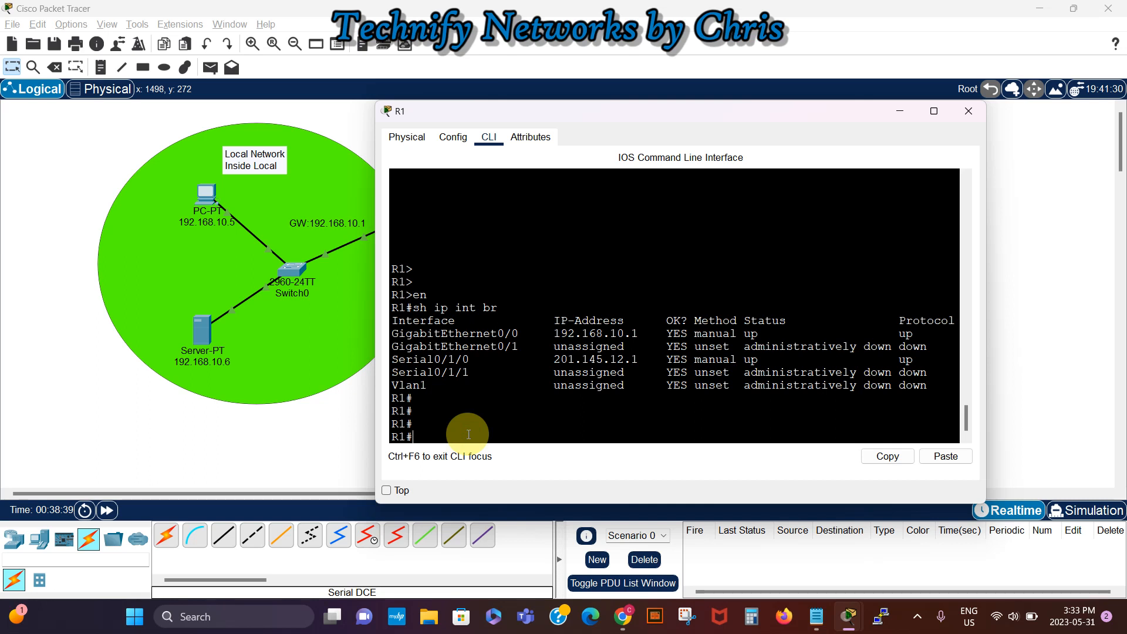
Step: In R1's global configuration mode, add a default route 0.0.0.0 0.0.0.0 via 201.145.12.2, and minimize the router window
type("conf t")
key("Return")
key("Return")
key("Return")
key("Return")
key("Return")
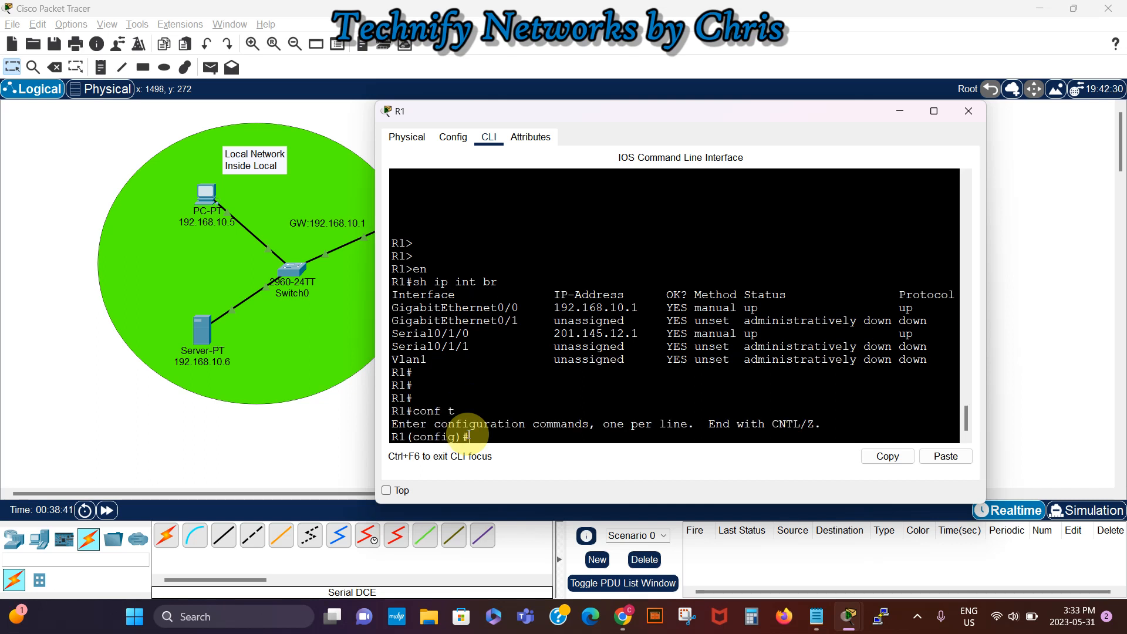
type("ip route")
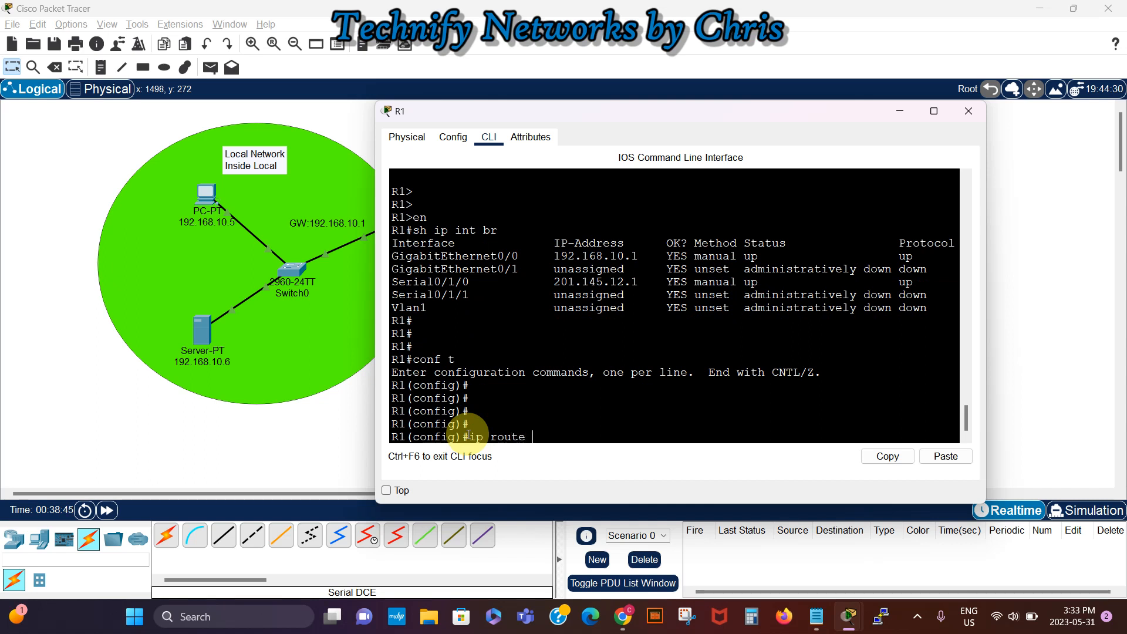
type(" 0.0.0.0 0.0.0.0 201.14")
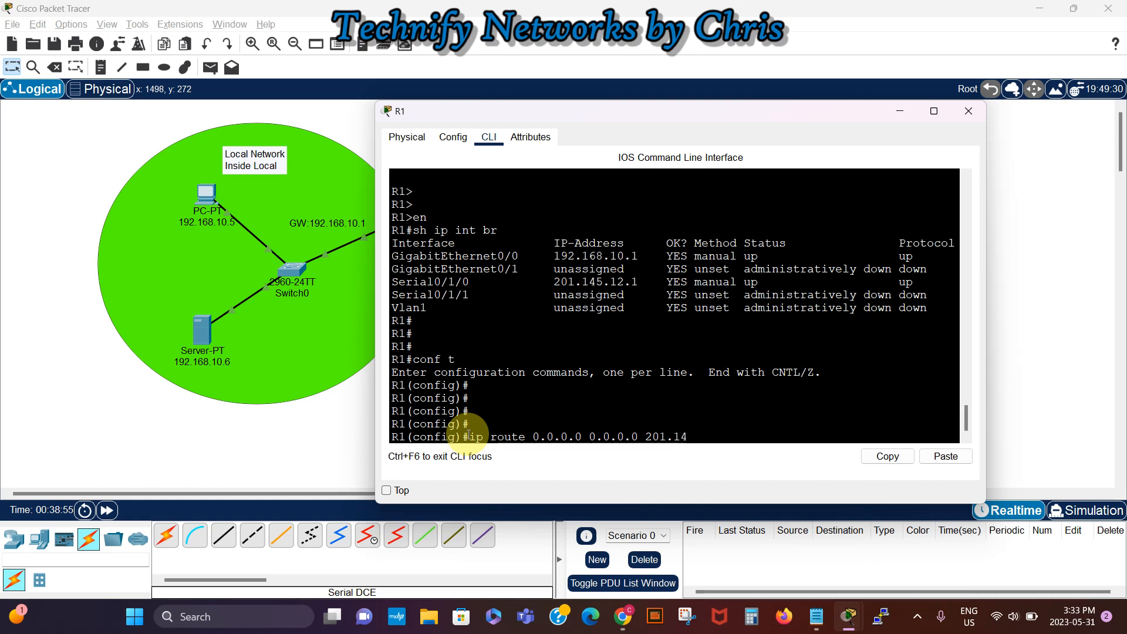
type("5.12.2")
key("Return")
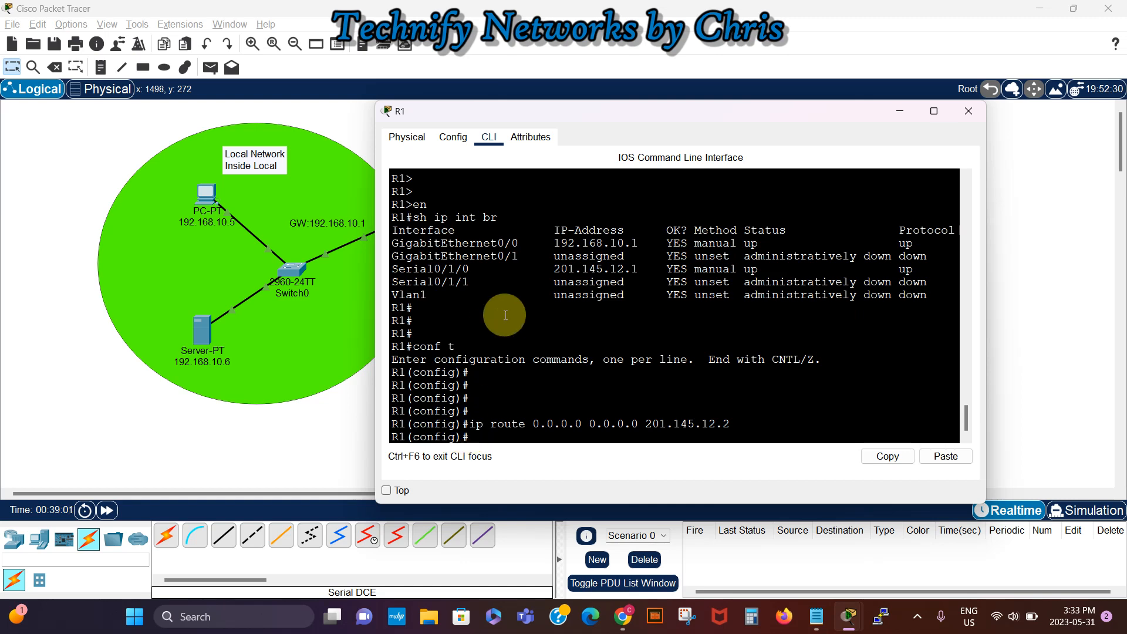
left_click(898, 113)
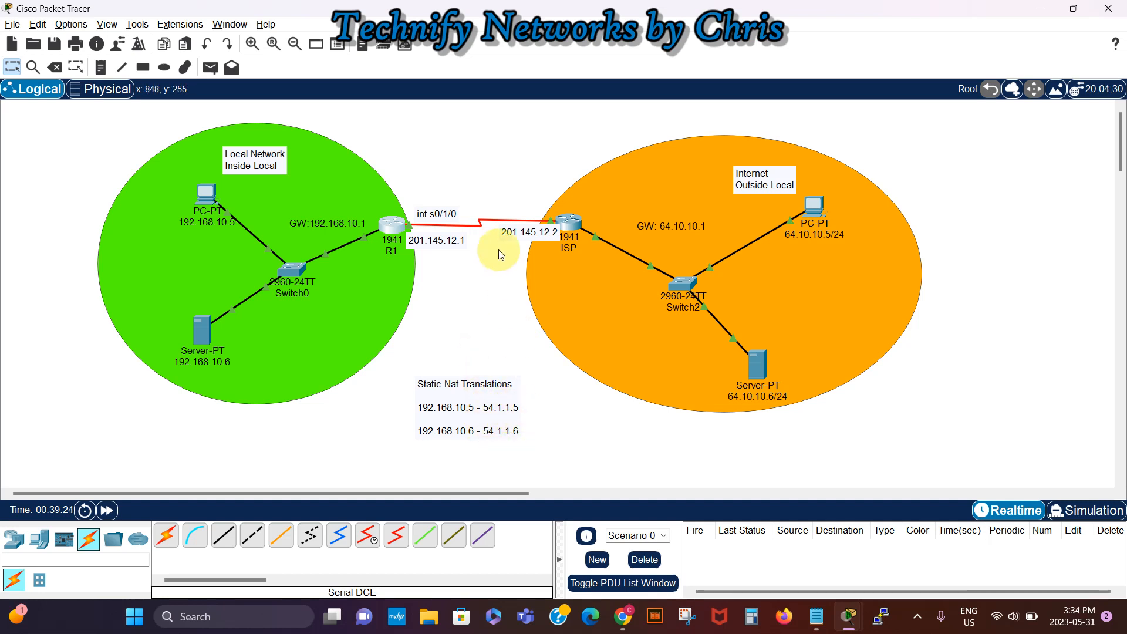
Step: Open the ISP router's command line in a widened window beside the topology and enter privileged EXEC mode
left_click(568, 226)
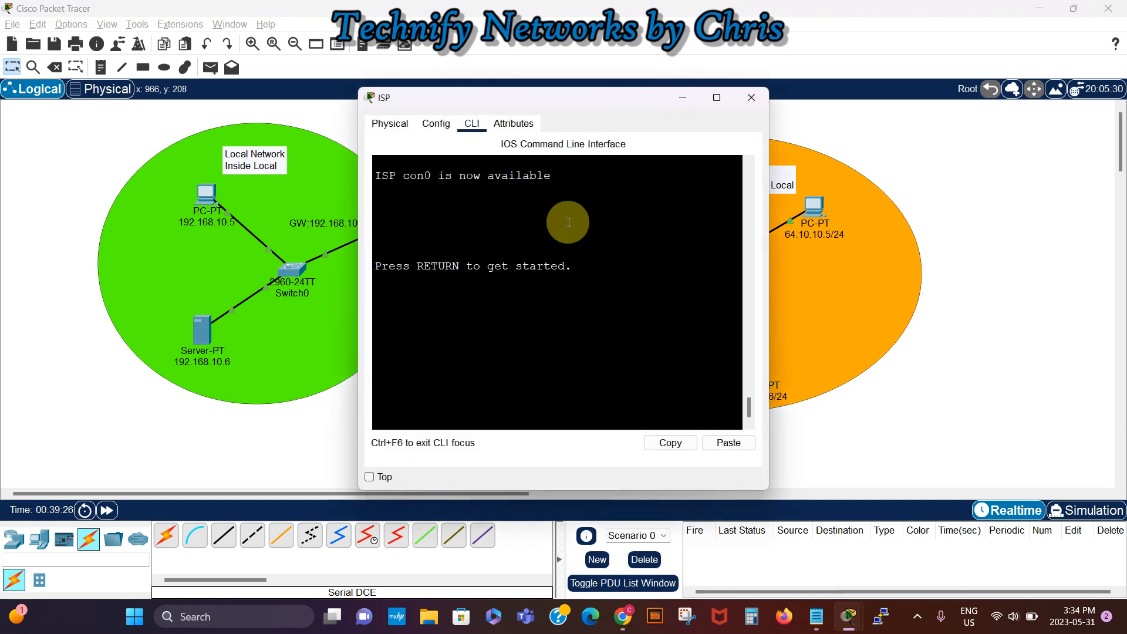
left_click_drag(615, 99, 925, 112)
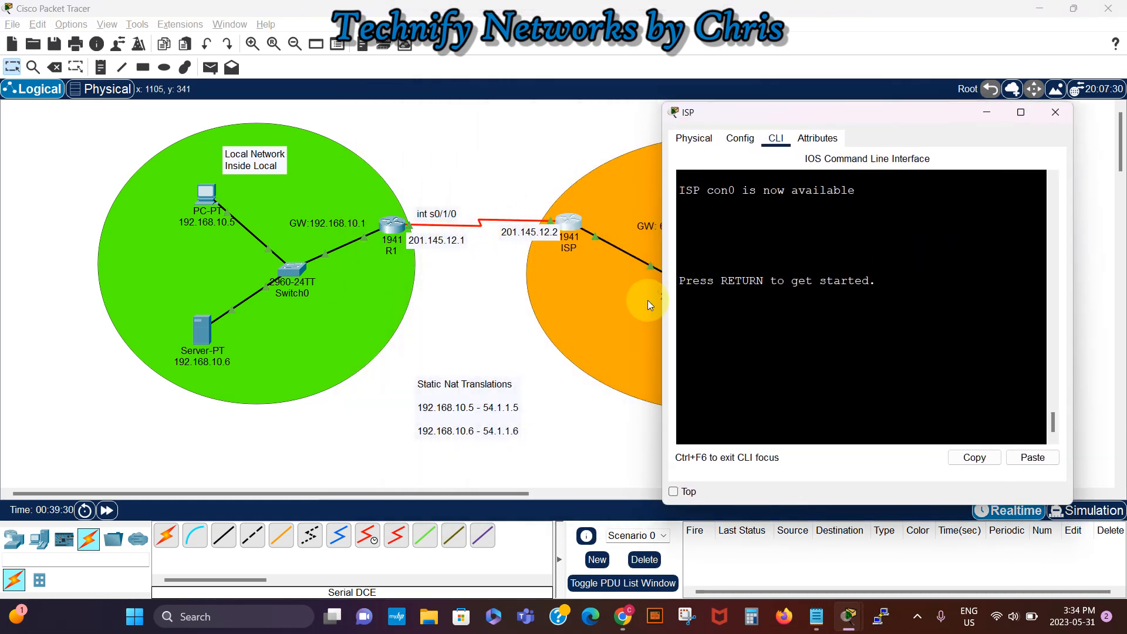
left_click_drag(661, 304, 521, 302)
key("Return")
key("Return")
key("Return")
key("Return")
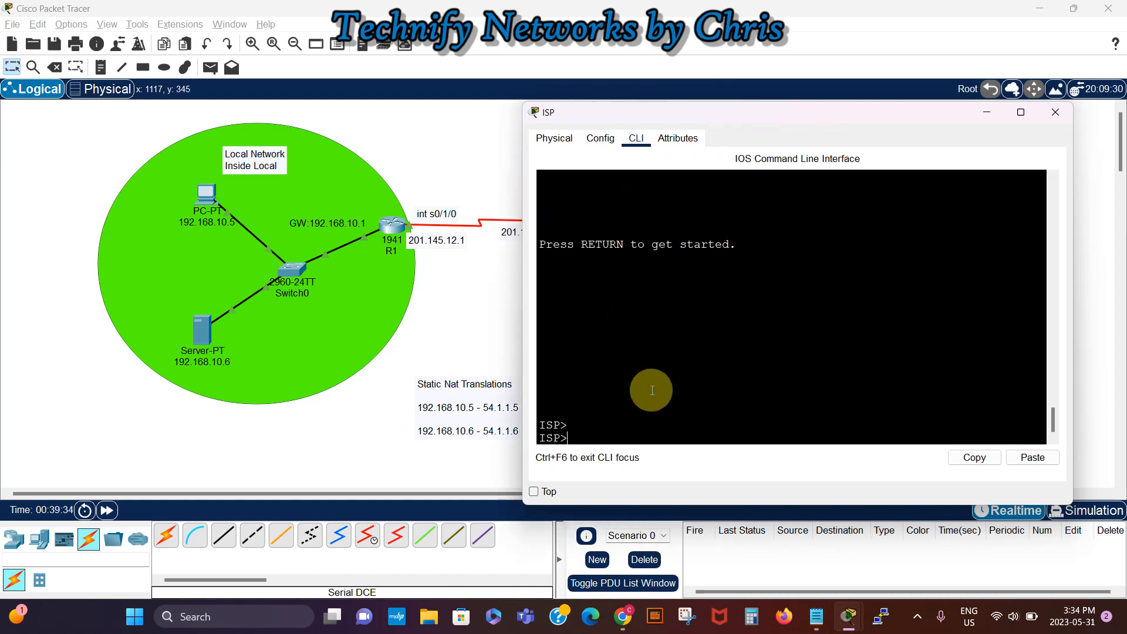
type("en")
key("Return")
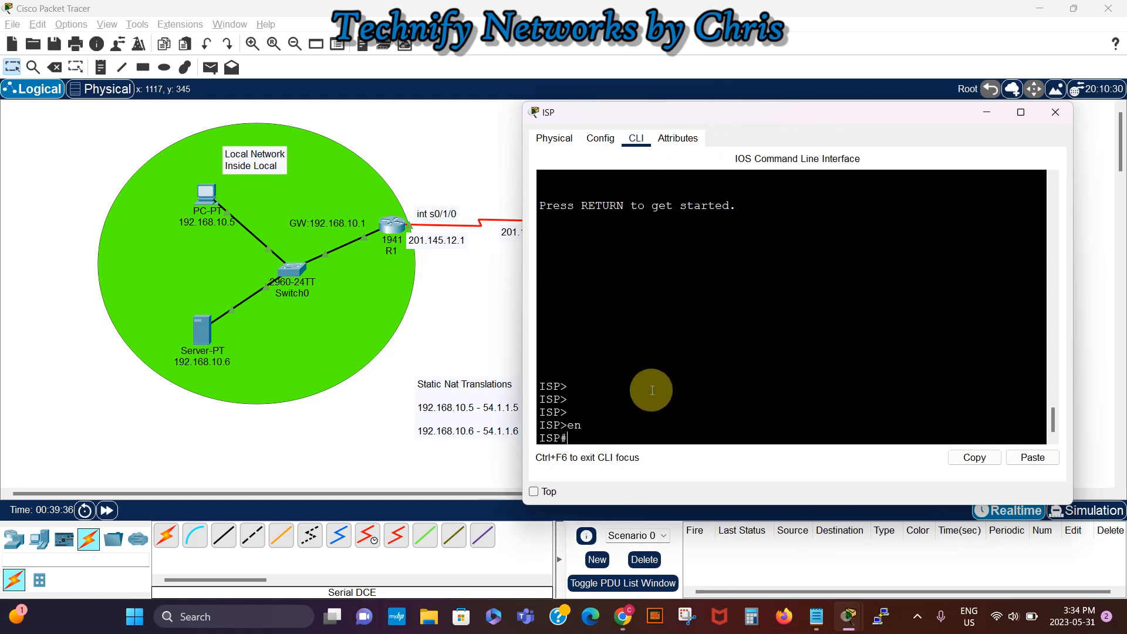
Step: In the ISP router's global configuration mode, add a static route to 54.1.1.0 255.255.255.0 via 201.145.12.1, and minimize its window
type("conf t")
key("Return")
key("Return")
key("Return")
key("Return")
type("ip route")
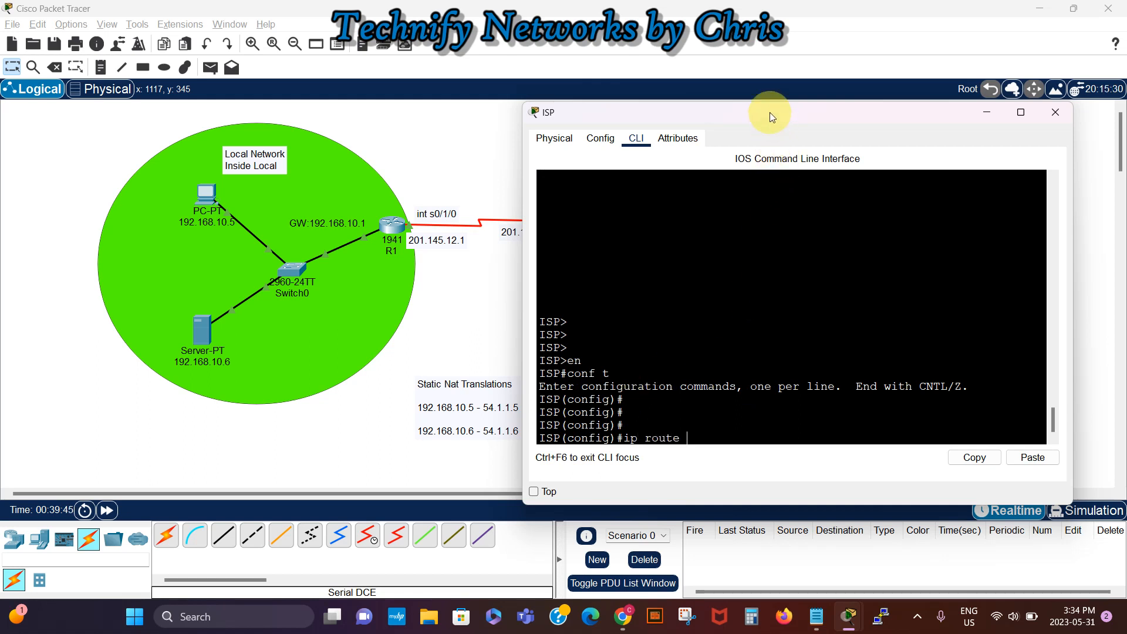
left_click_drag(769, 112, 813, 121)
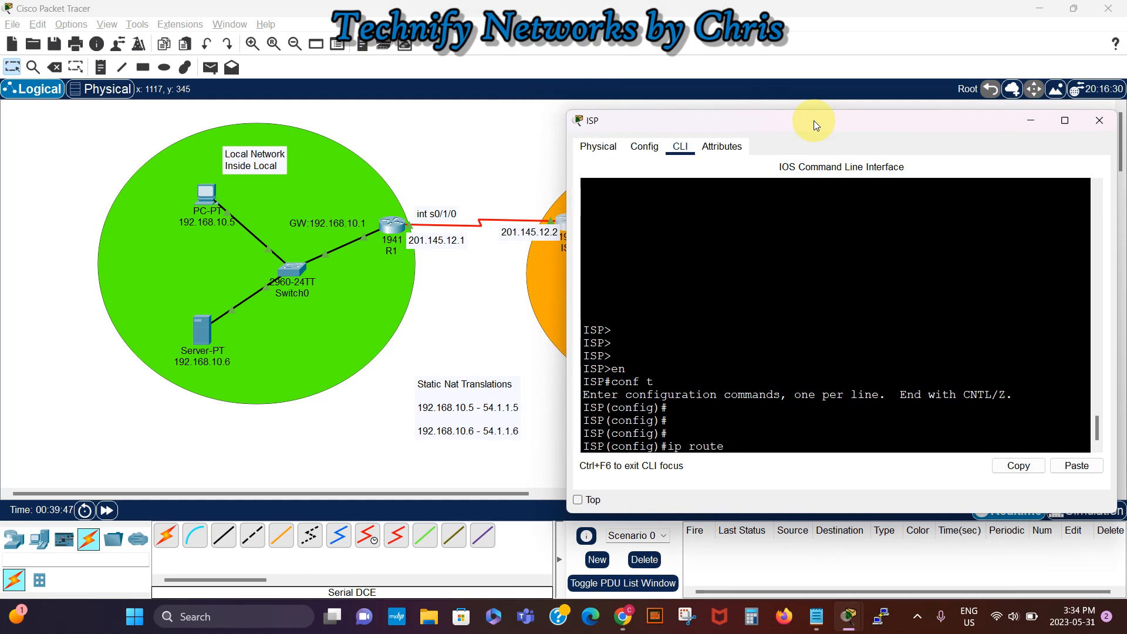
type("54.1.1.0 255.255.255.0")
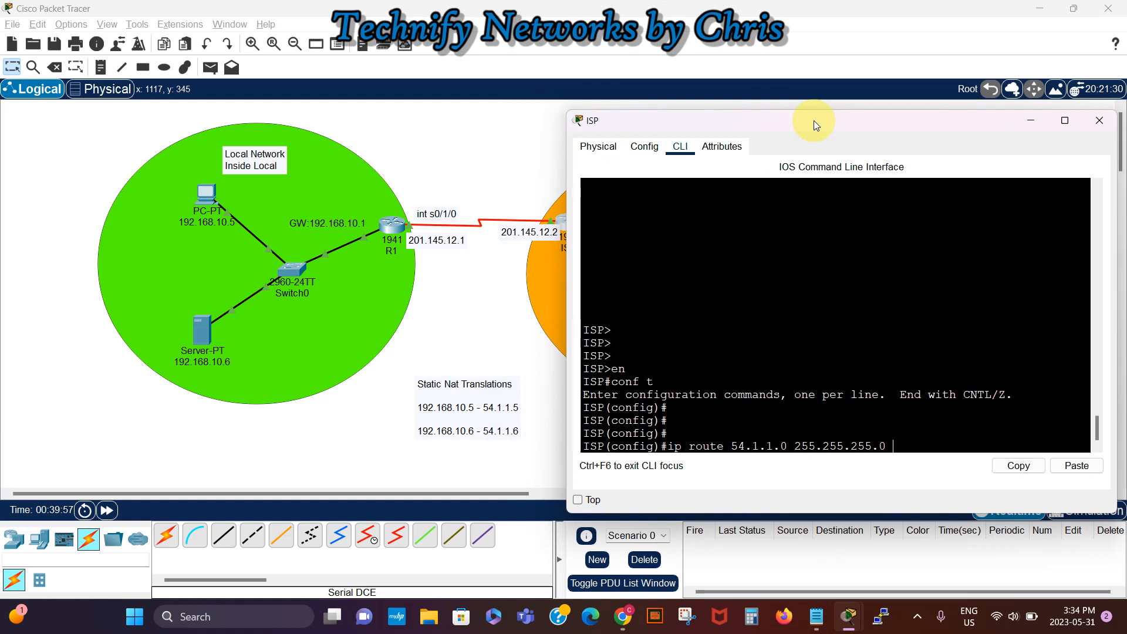
type(" 201.145")
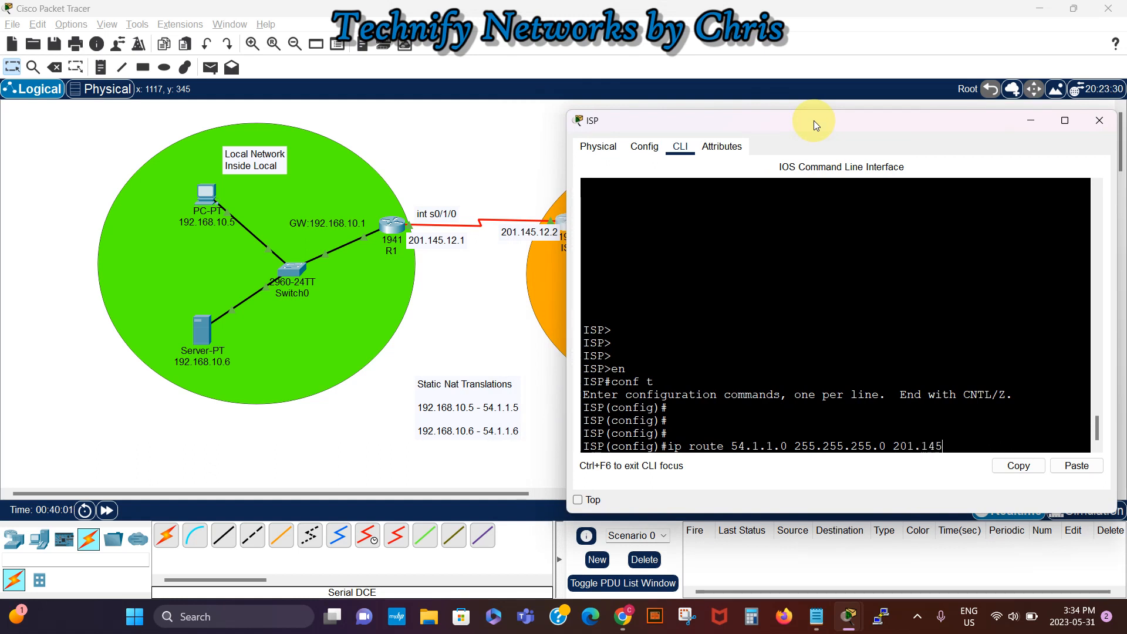
type(".12.1")
key("Return")
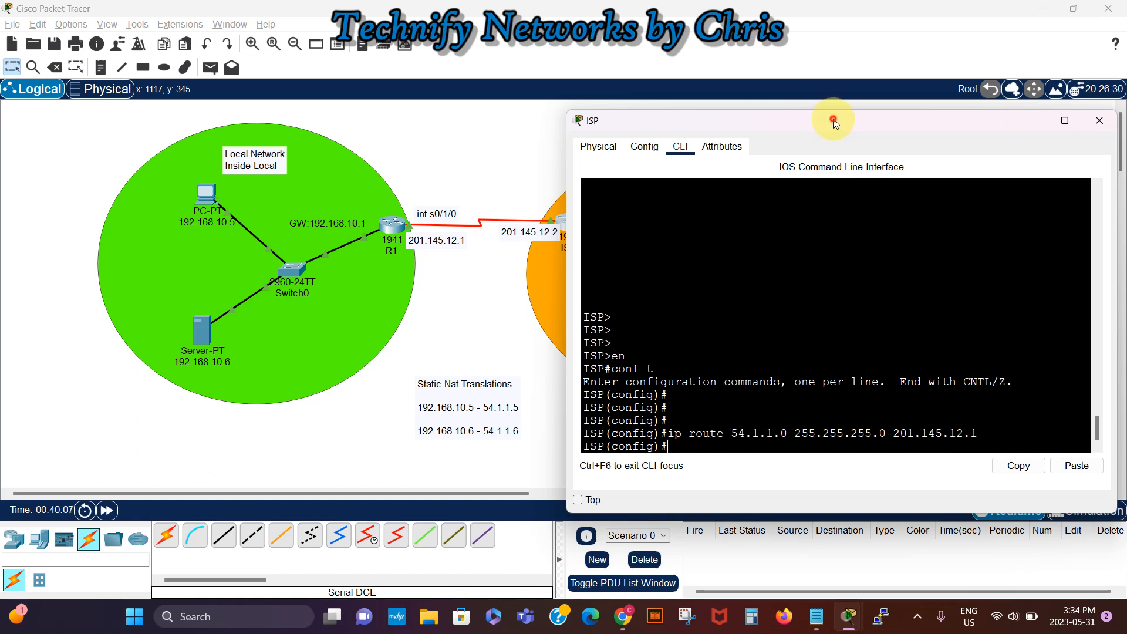
left_click_drag(835, 119, 695, 91)
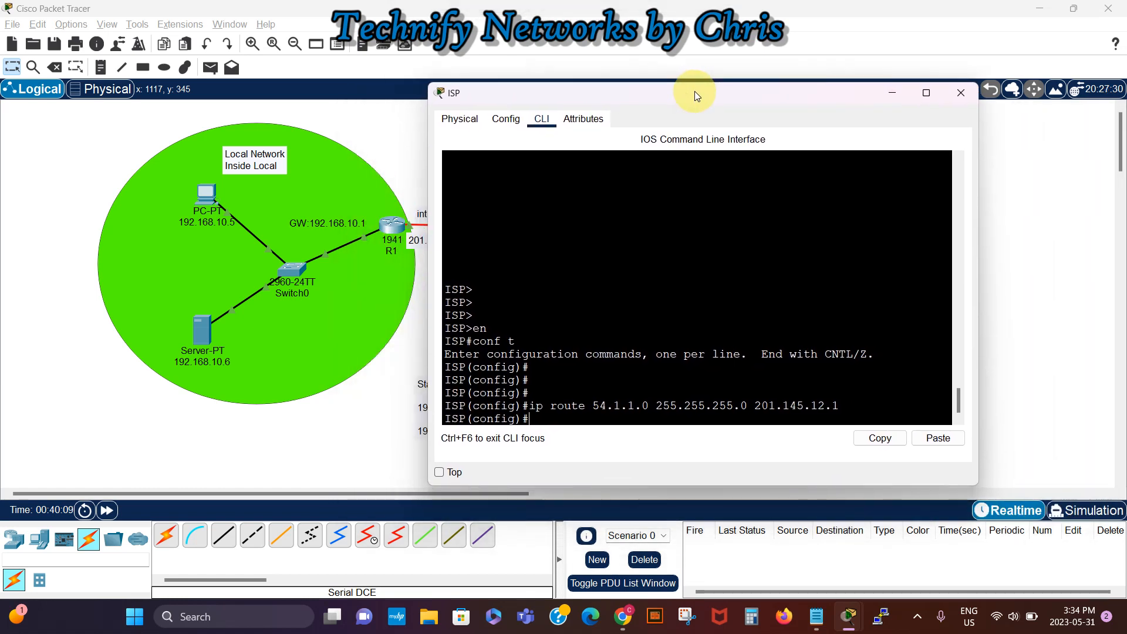
left_click(889, 92)
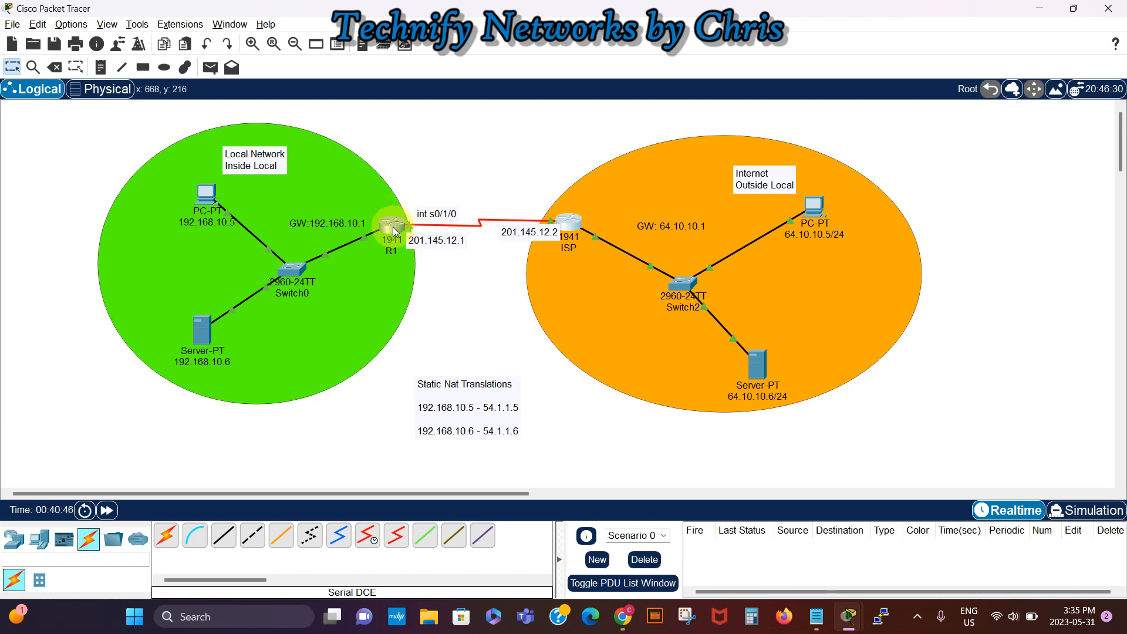
Step: Return to R1's command line and configure interface g0/0 as the NAT inside interface
mouse_move(394, 231)
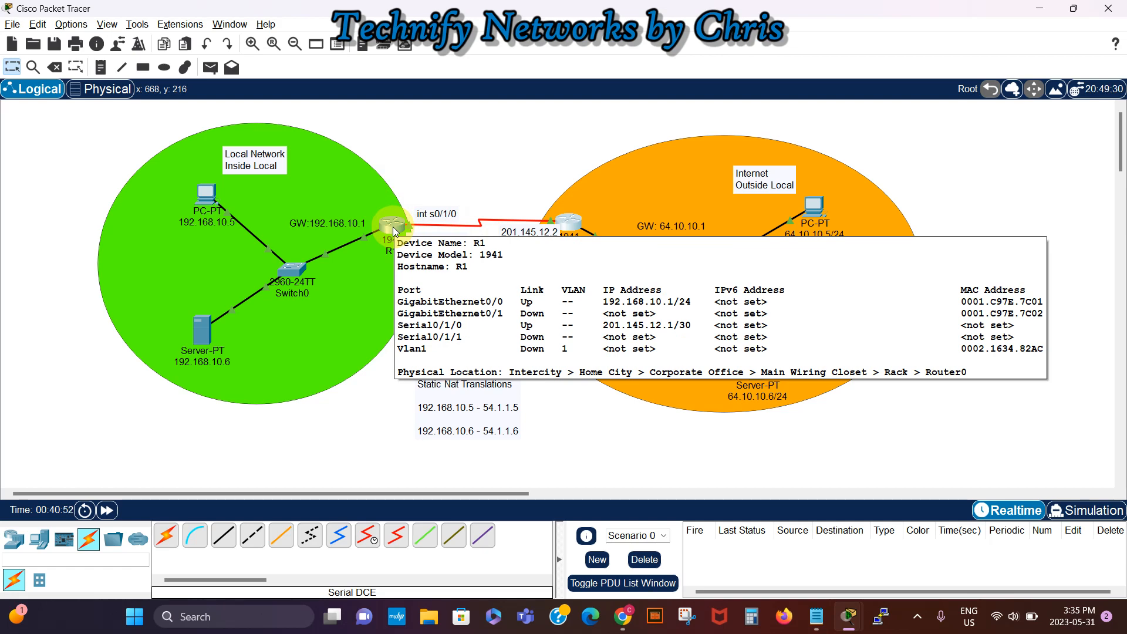
left_click(392, 226)
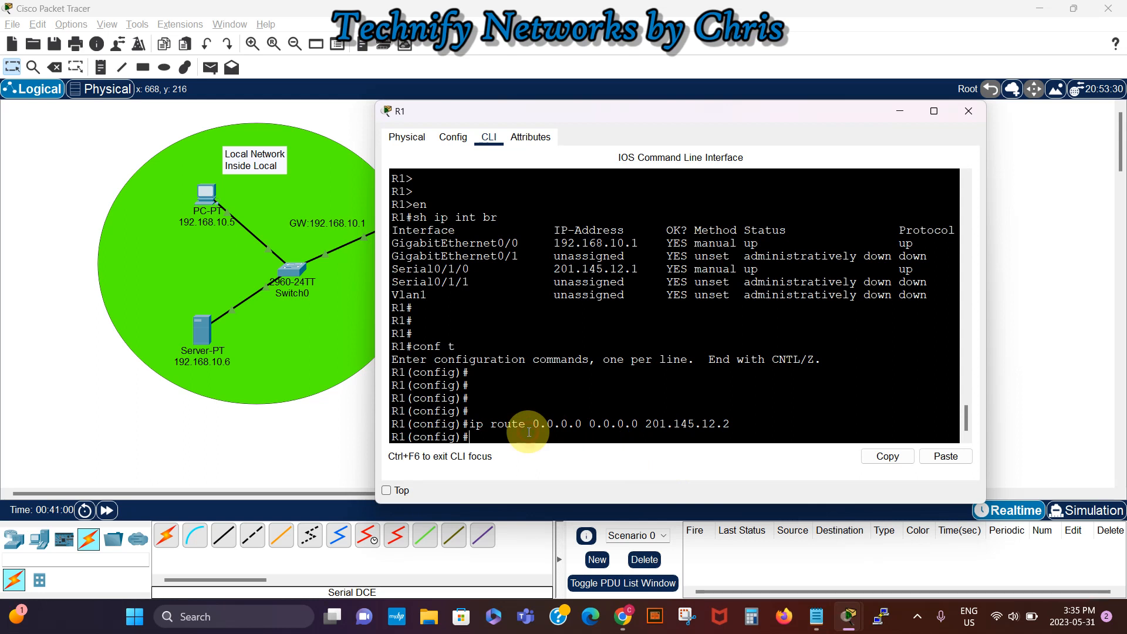
key("Return")
key("Return")
key("Return")
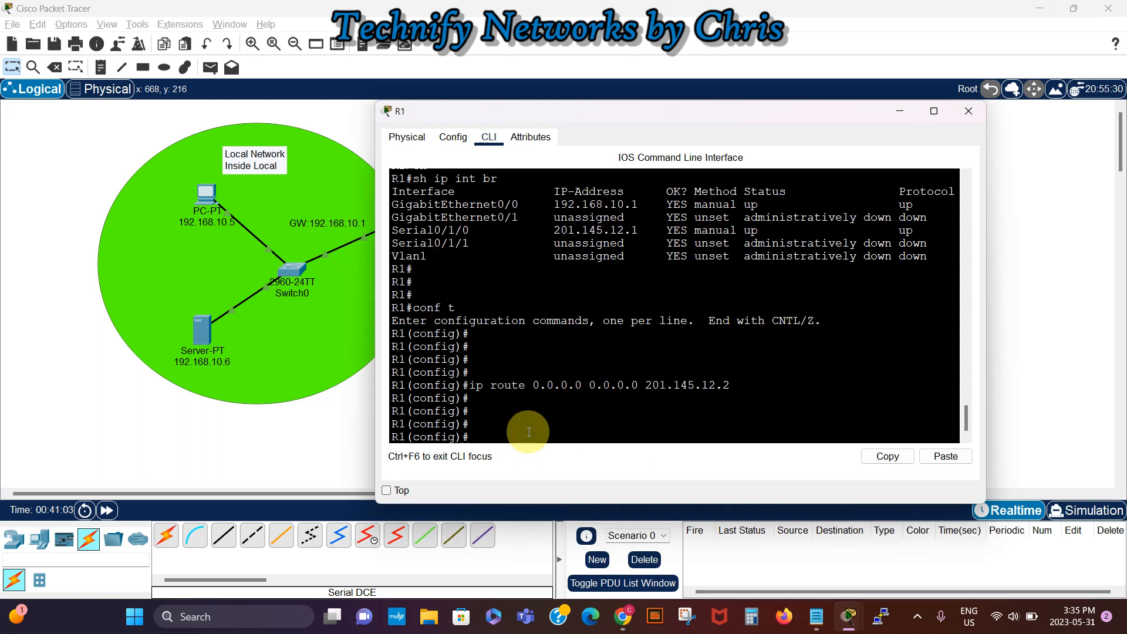
type("int g0/0")
key("Return")
type("ip")
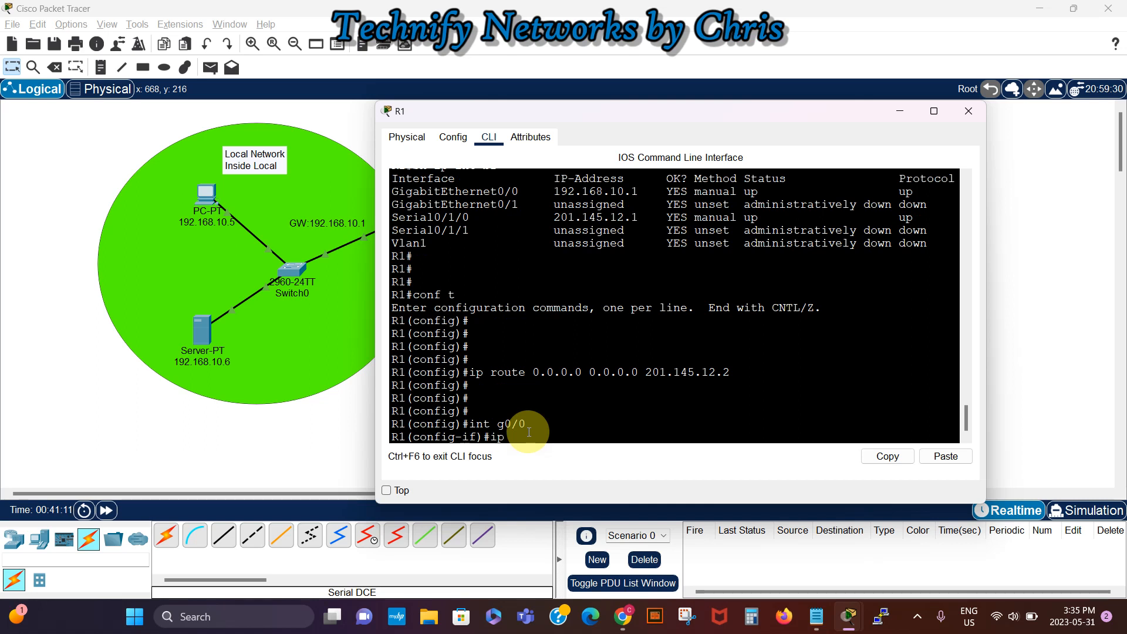
type(" nat in")
key("Tab")
key("Return")
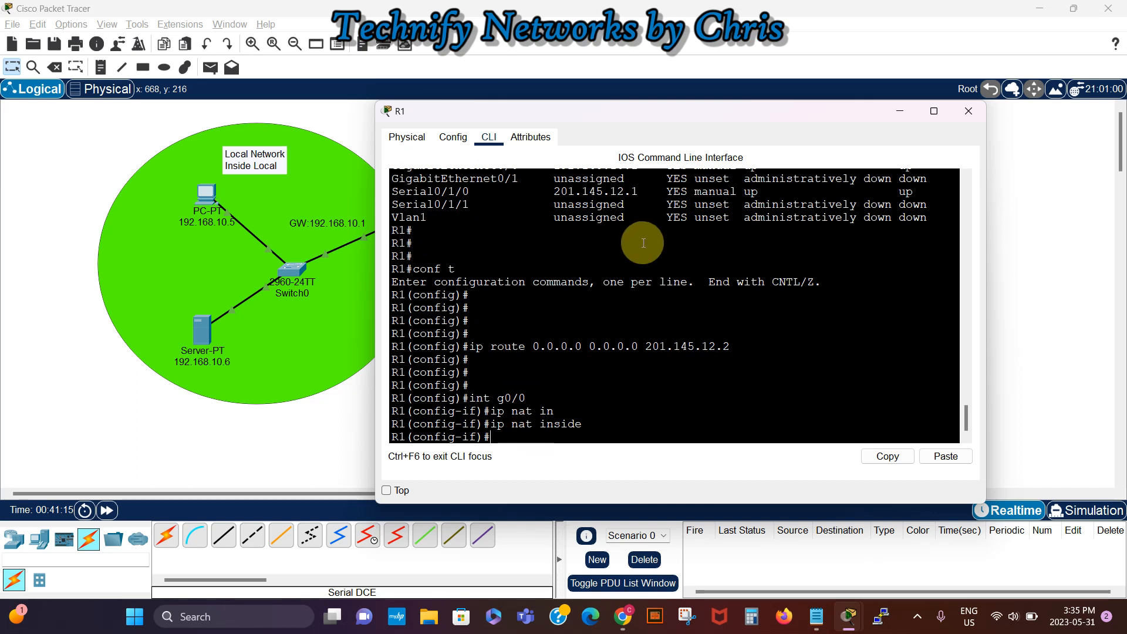
Step: Move R1's window clear of the static NAT notes and leave g0/0 interface configuration for global configuration mode
left_click_drag(698, 110, 877, 101)
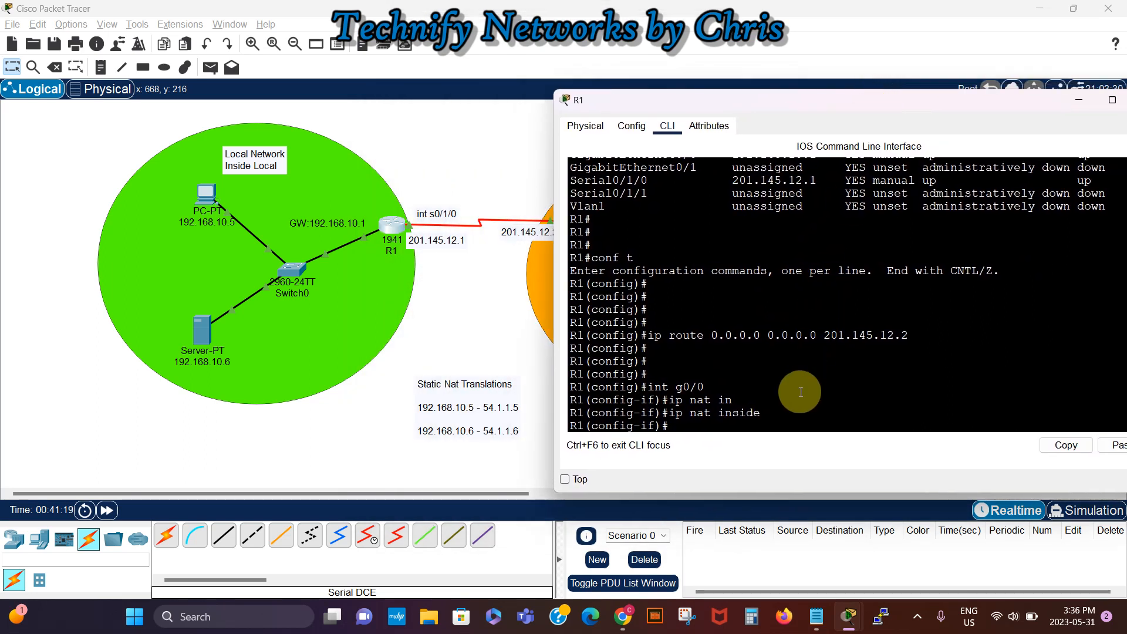
key("Return")
key("Return")
key("Return")
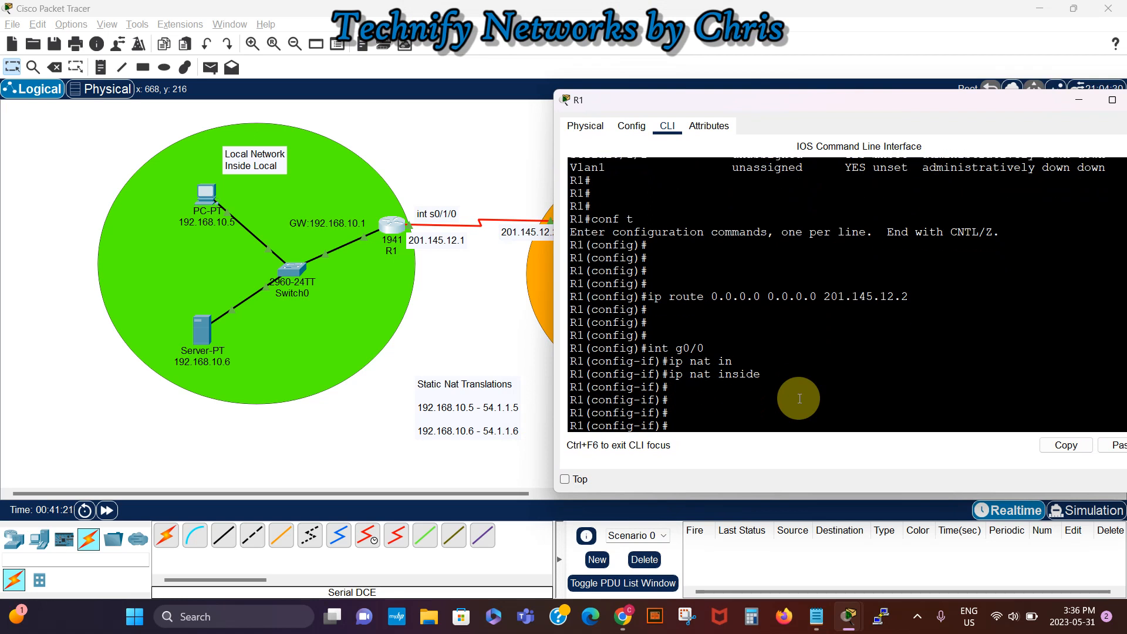
type("exit")
key("Return")
key("Return")
key("Return")
Step: Configure R1's interface s0/1/0 as the NAT outside interface and return to global configuration mode
type("int")
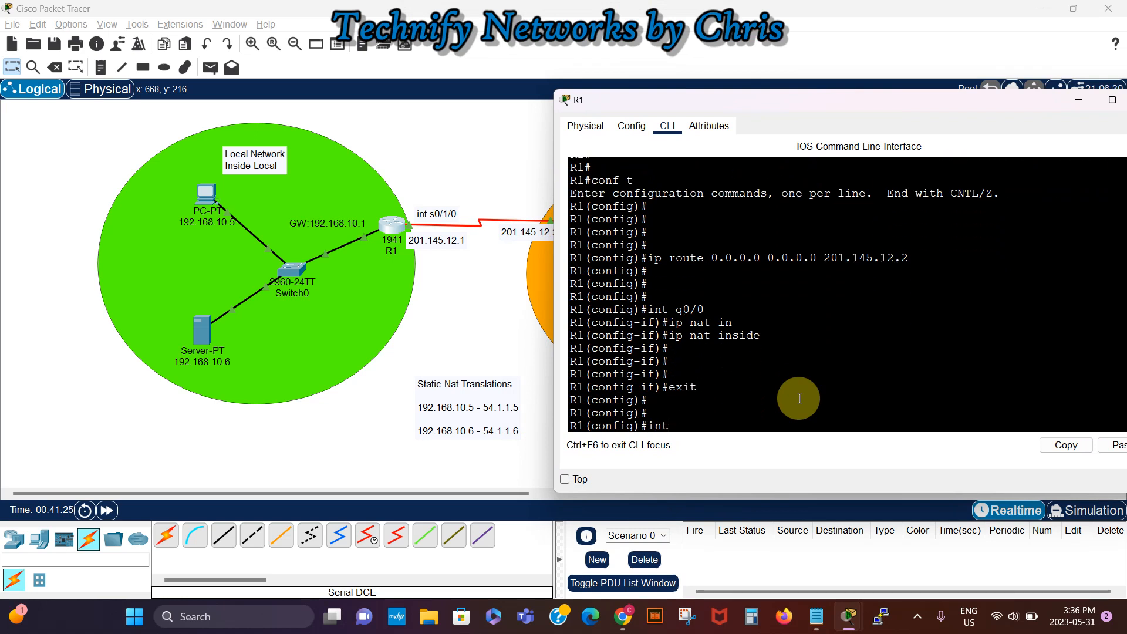
type(" s0/1/0")
key("Return")
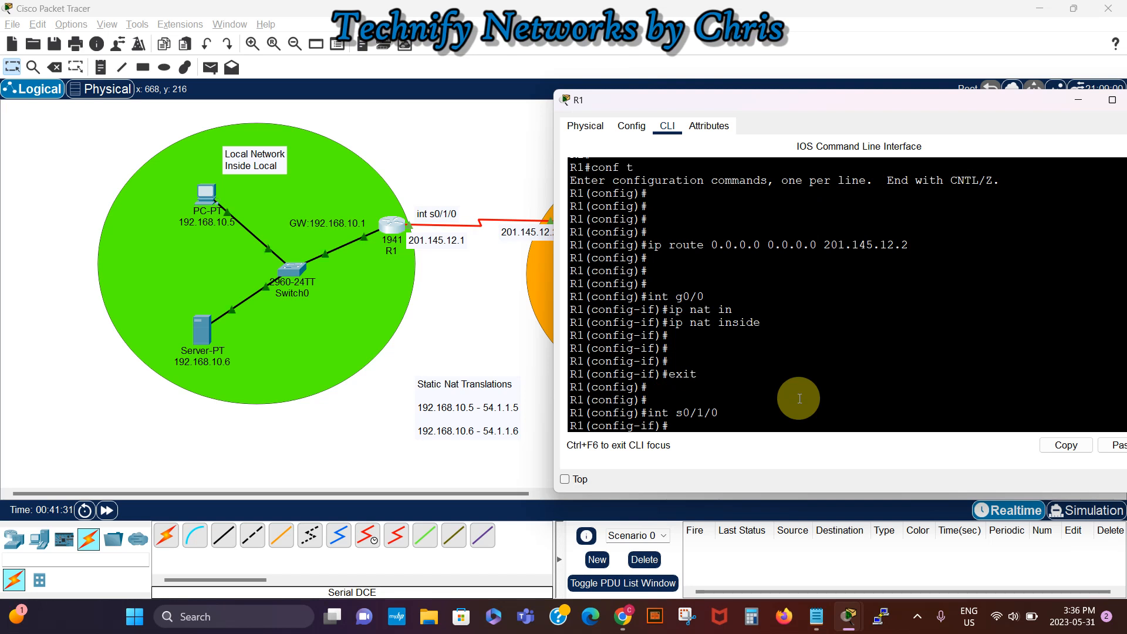
type("ip nat ou")
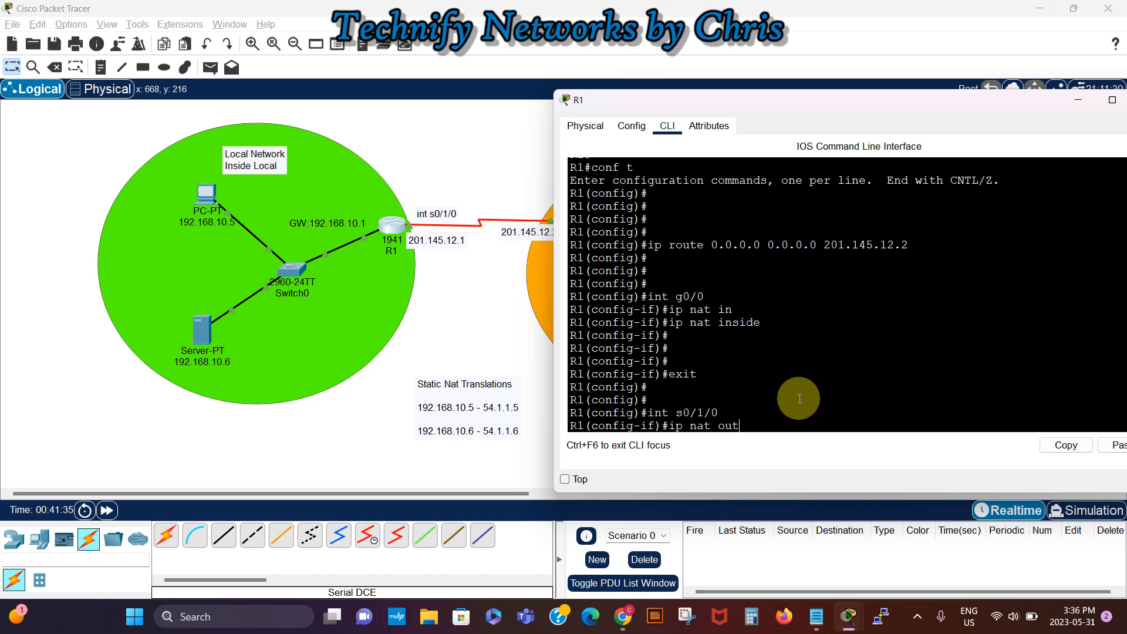
type("t")
key("Tab")
key("Return")
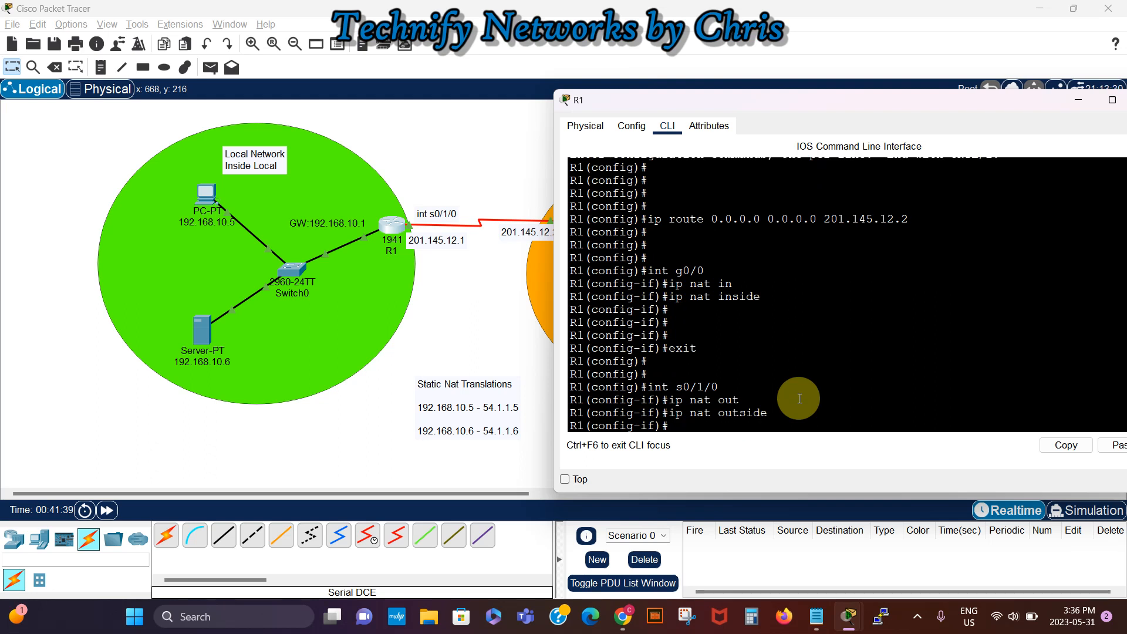
key("Return")
key("Return")
key("Return")
key("Return")
type("e")
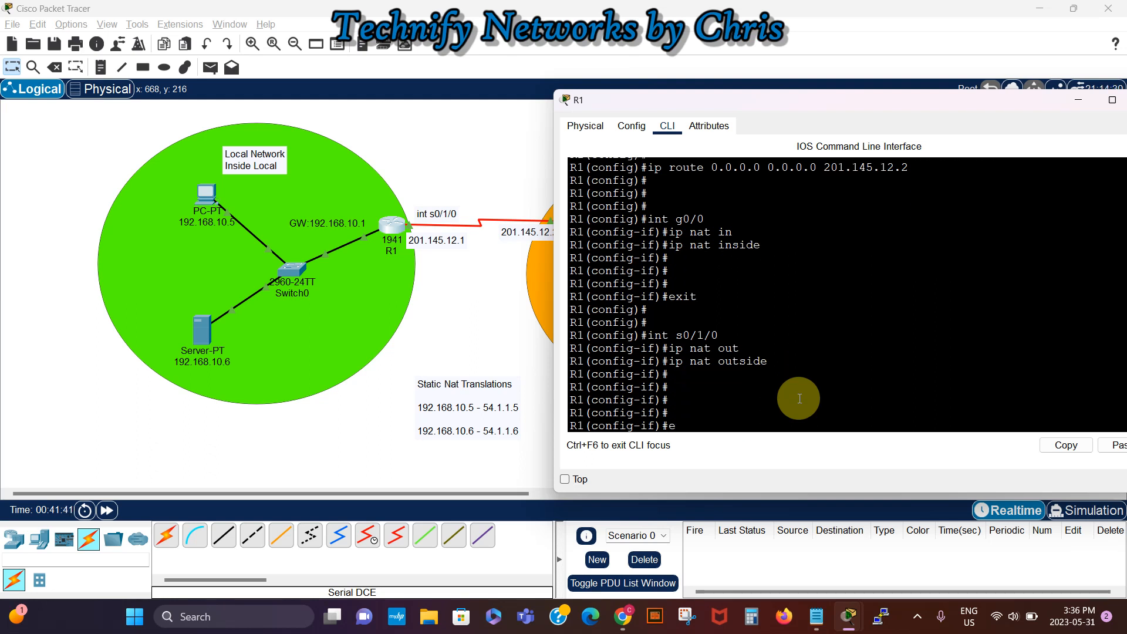
type("xit")
key("Return")
key("Return")
key("Return")
key("Return")
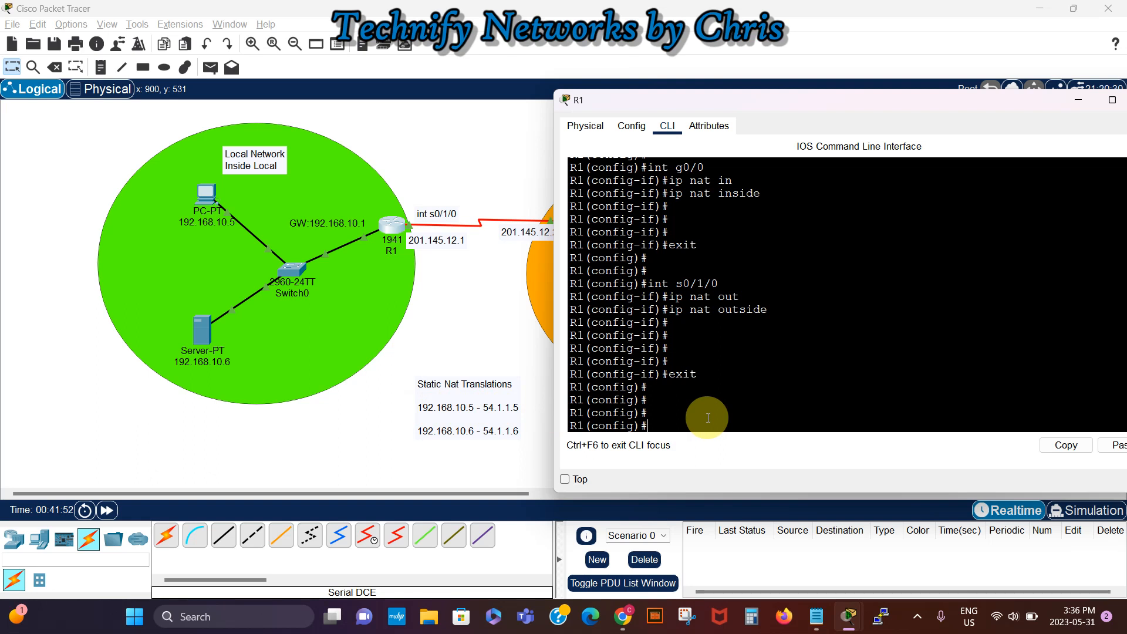
Step: Add a static inside source NAT translation on R1 mapping 192.168.10.5 to 54.1.1.5
type("i")
type("p nat insi")
key("Tab")
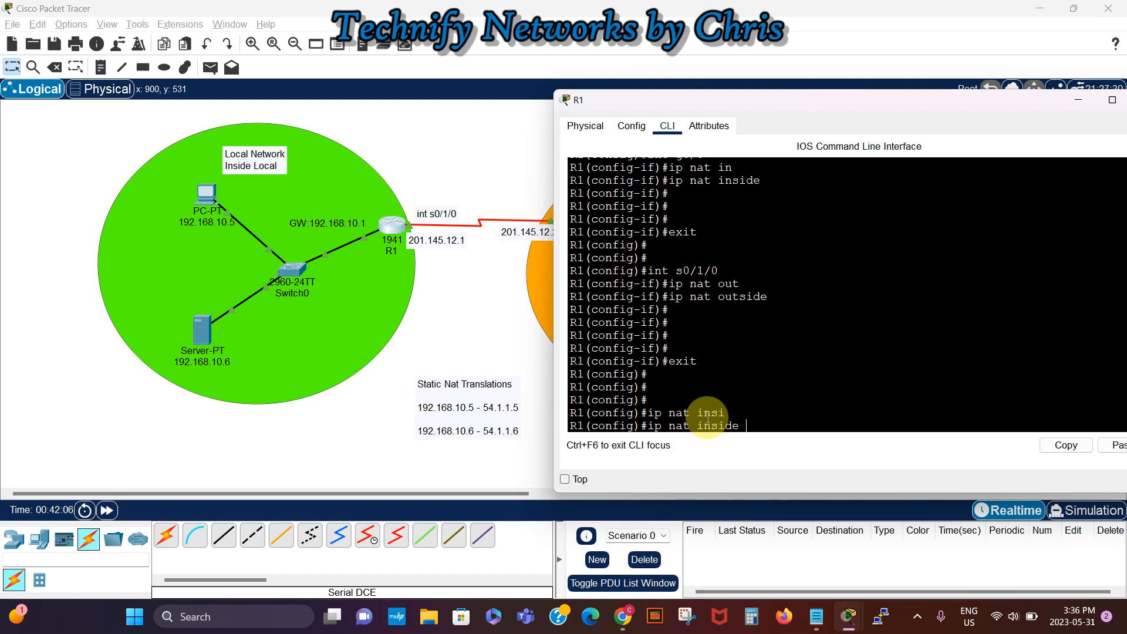
type("sourc")
key("Tab")
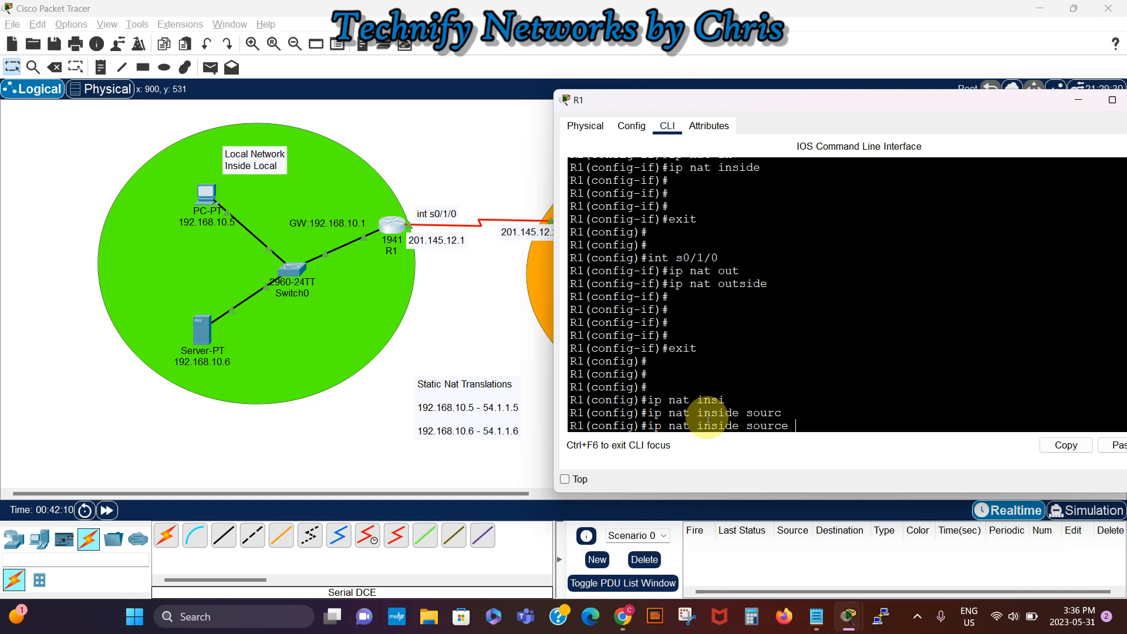
type("sta")
key("Tab")
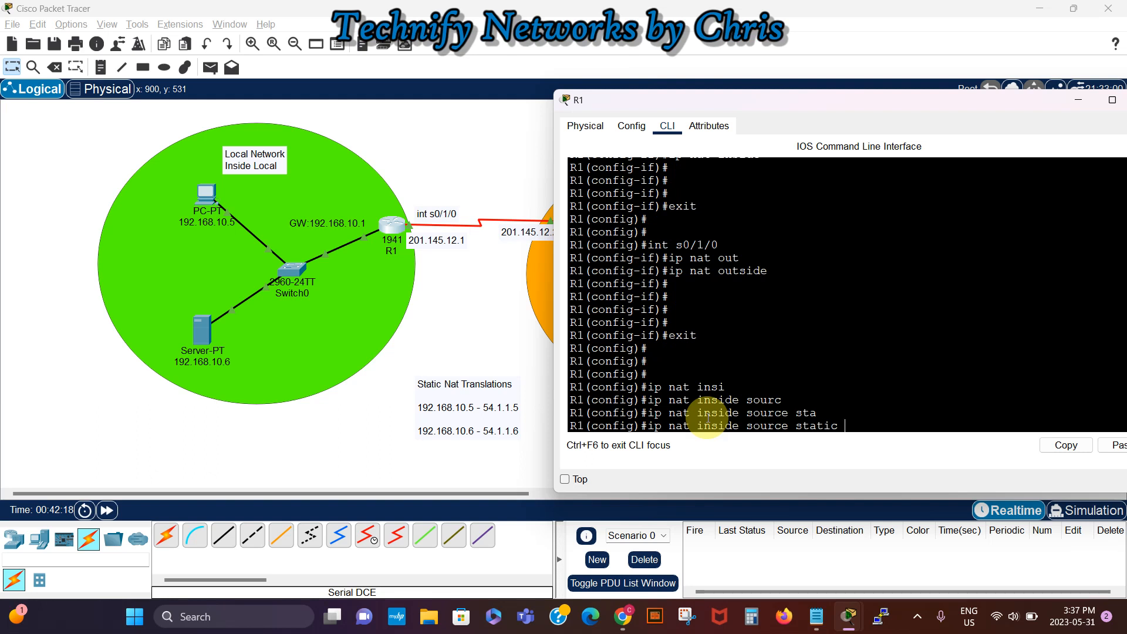
type("192.")
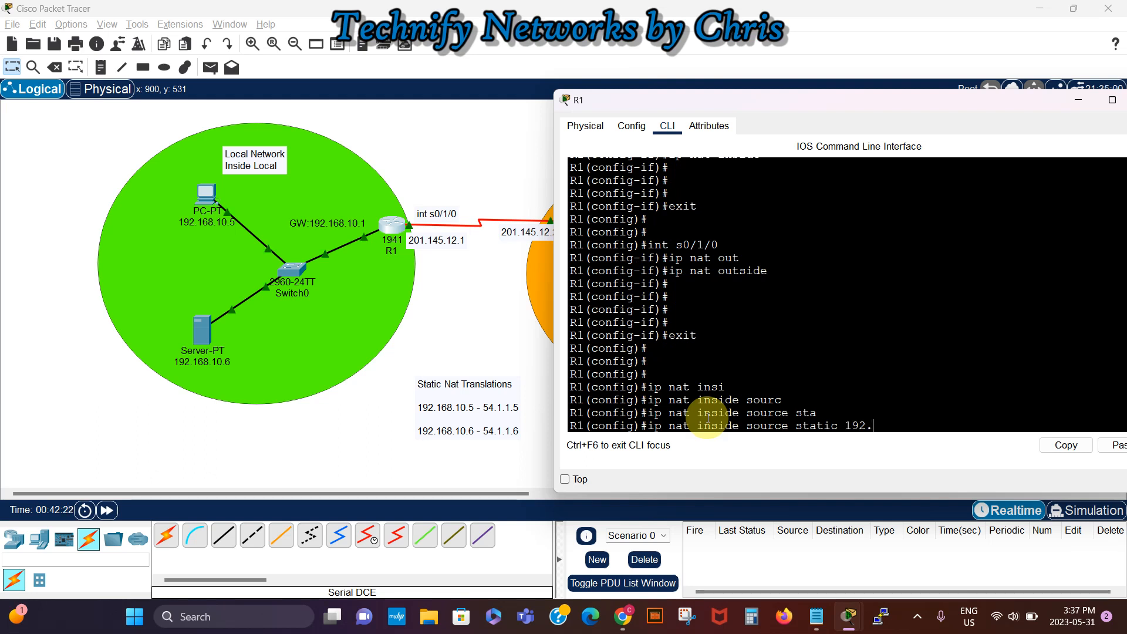
type("168")
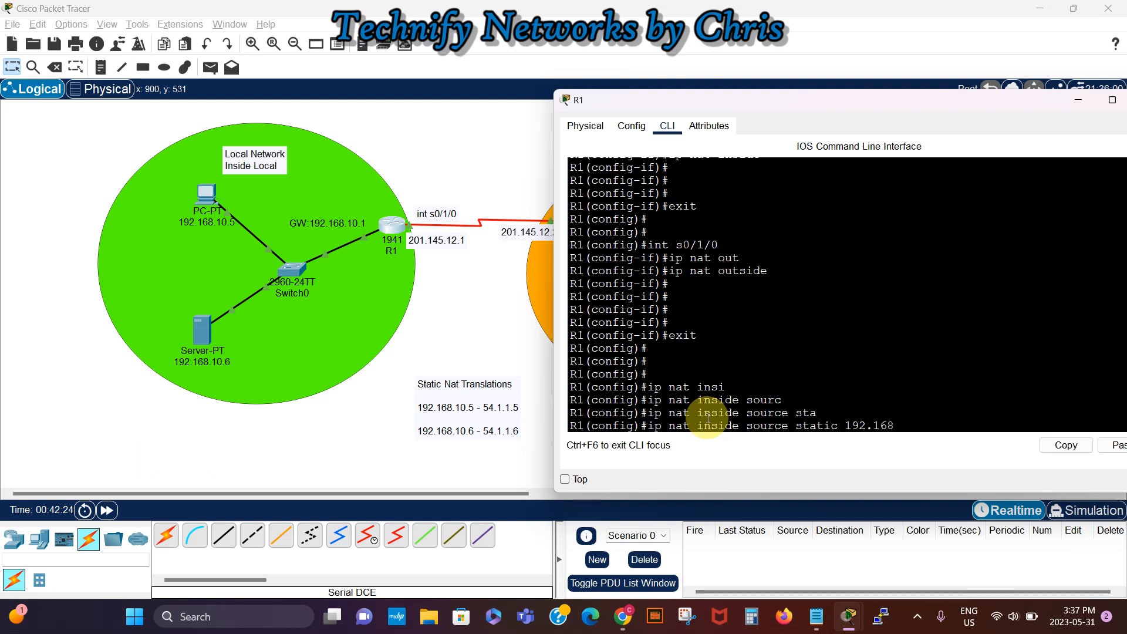
type(".10.5 54.1.1.5")
key("Return")
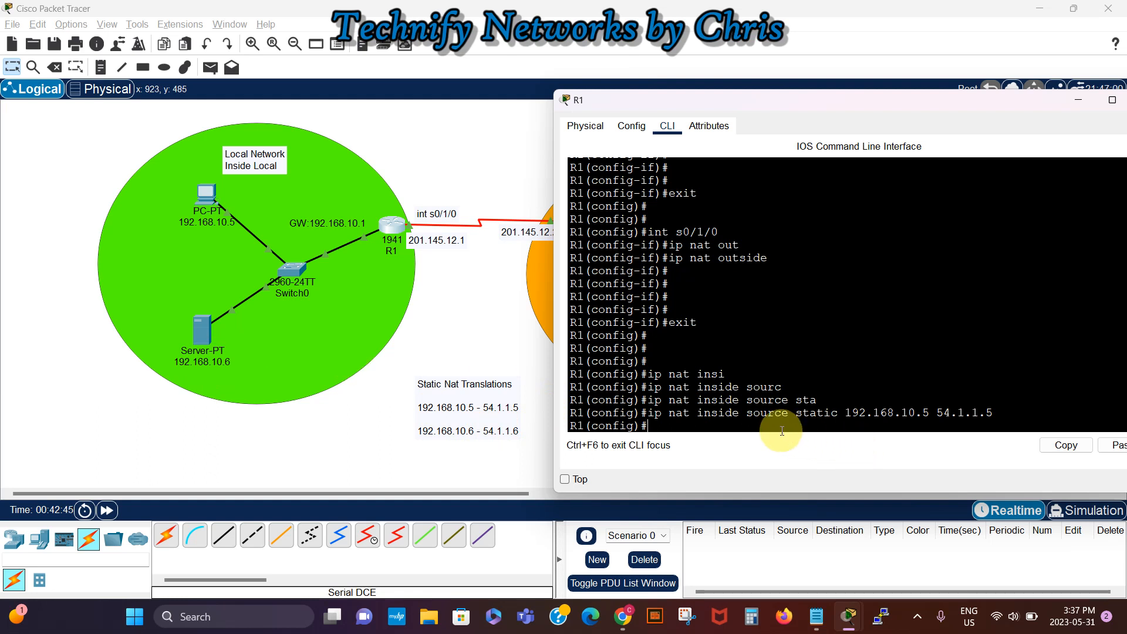
Step: Reuse the previous NAT command to map 192.168.10.6 statically to 54.1.1.6
key("Up")
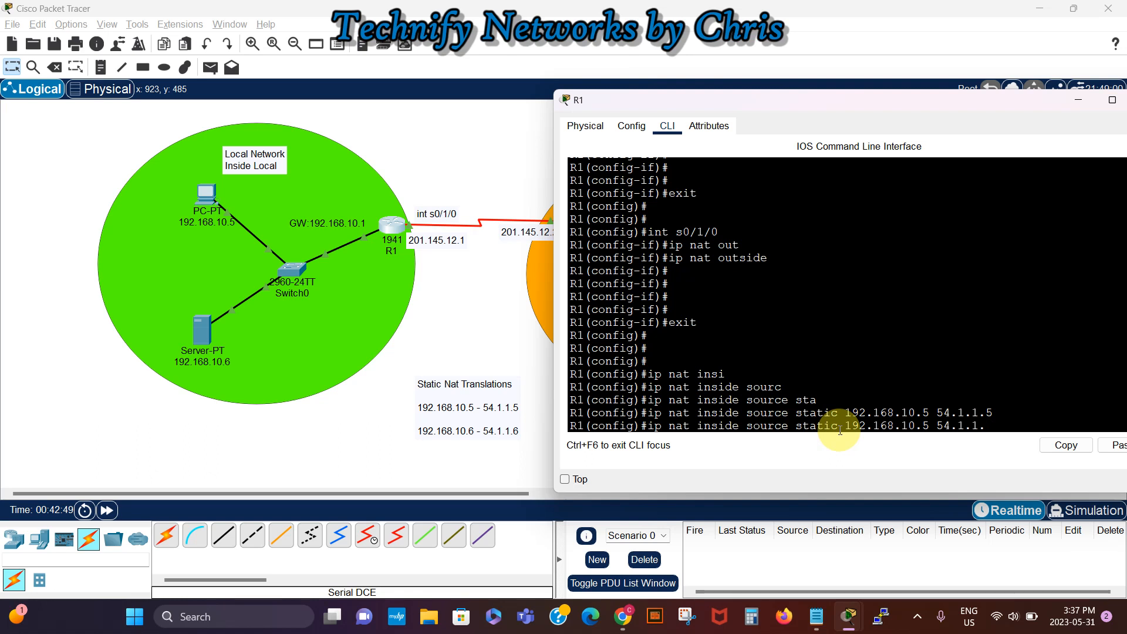
key("BackSpace")
type("6")
key("BackSpace")
type("6")
key("Return")
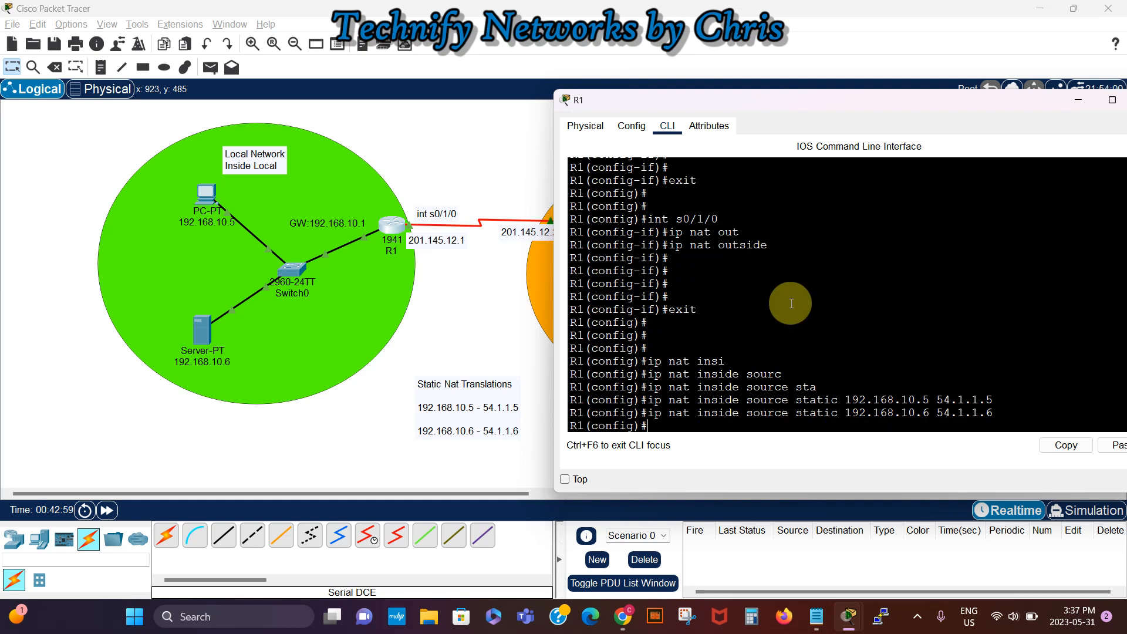
Step: Save R1's configuration from global configuration mode with do wr, and minimize the router window
type("do wr")
key("Return")
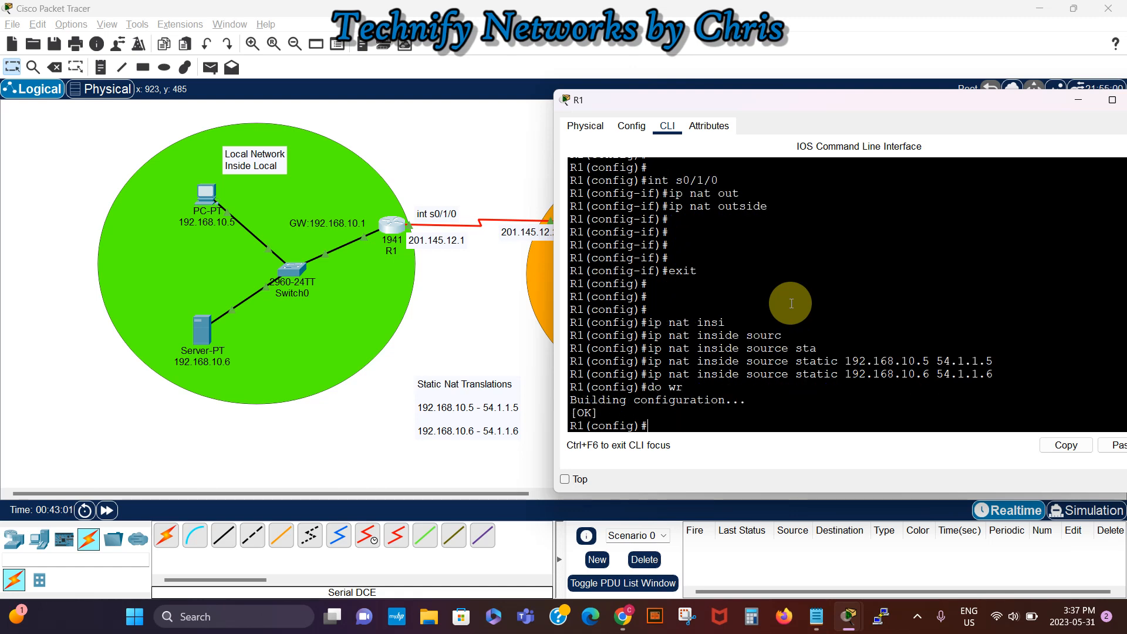
left_click_drag(973, 104, 622, 118)
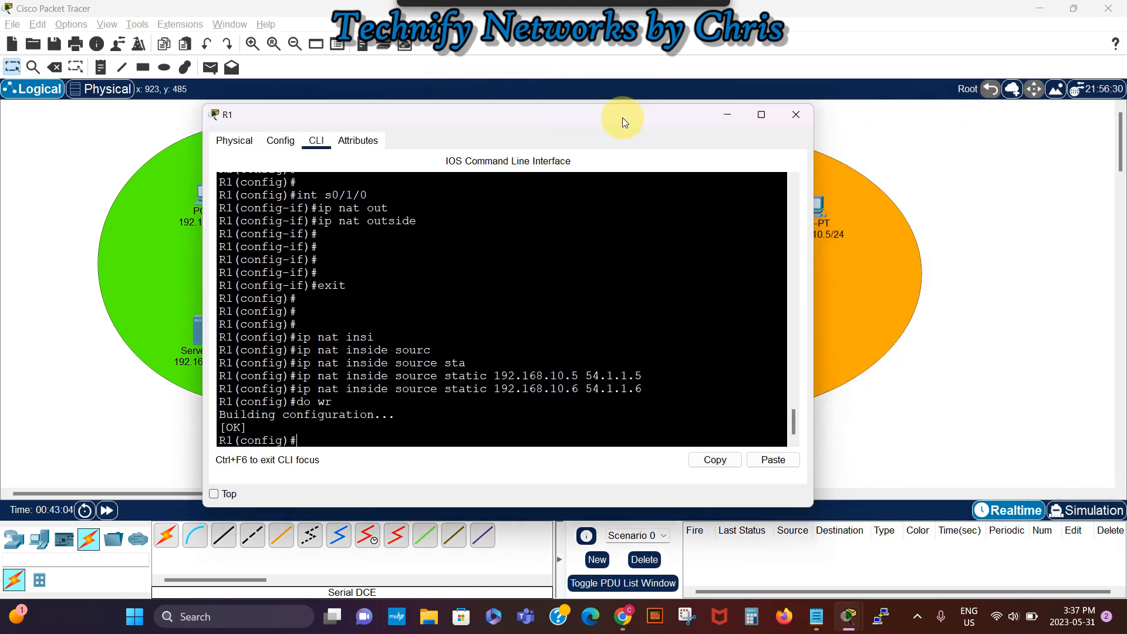
left_click(723, 114)
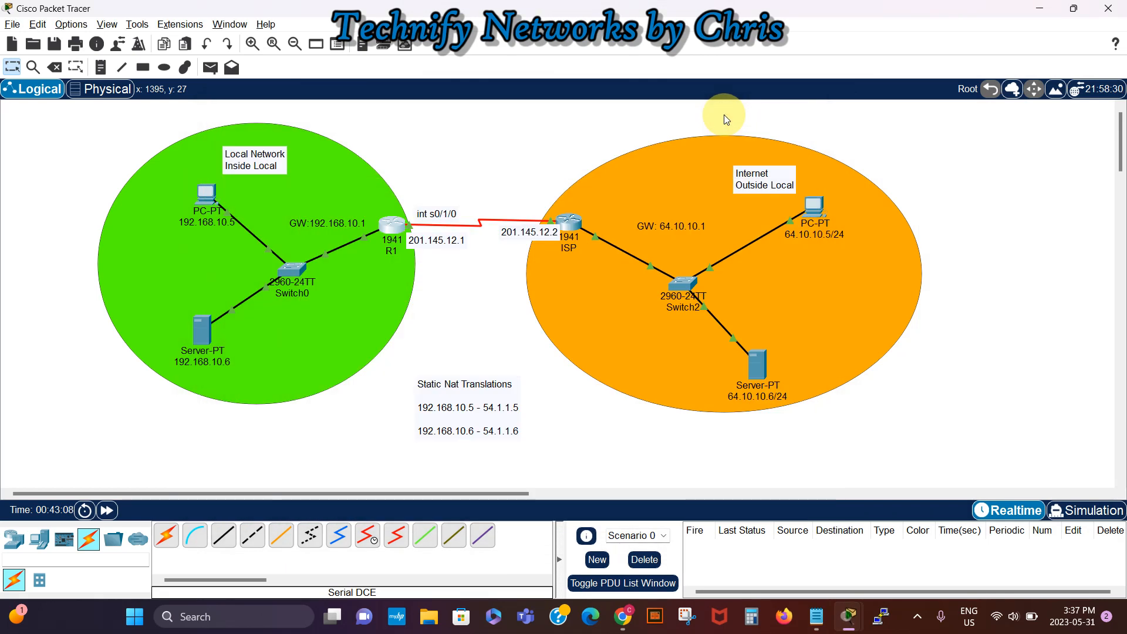
Step: Open the web browser on the outside PC 64.10.10.5 beside the topology, try to load 192.168.10.6, and stop the request
left_click(813, 207)
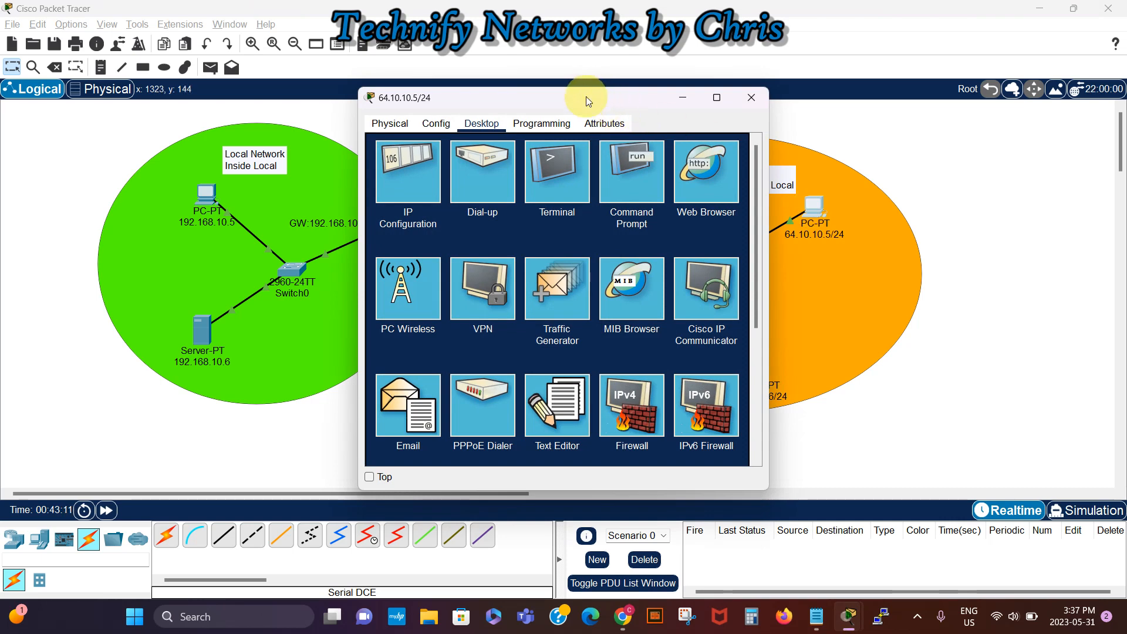
left_click_drag(591, 97, 882, 68)
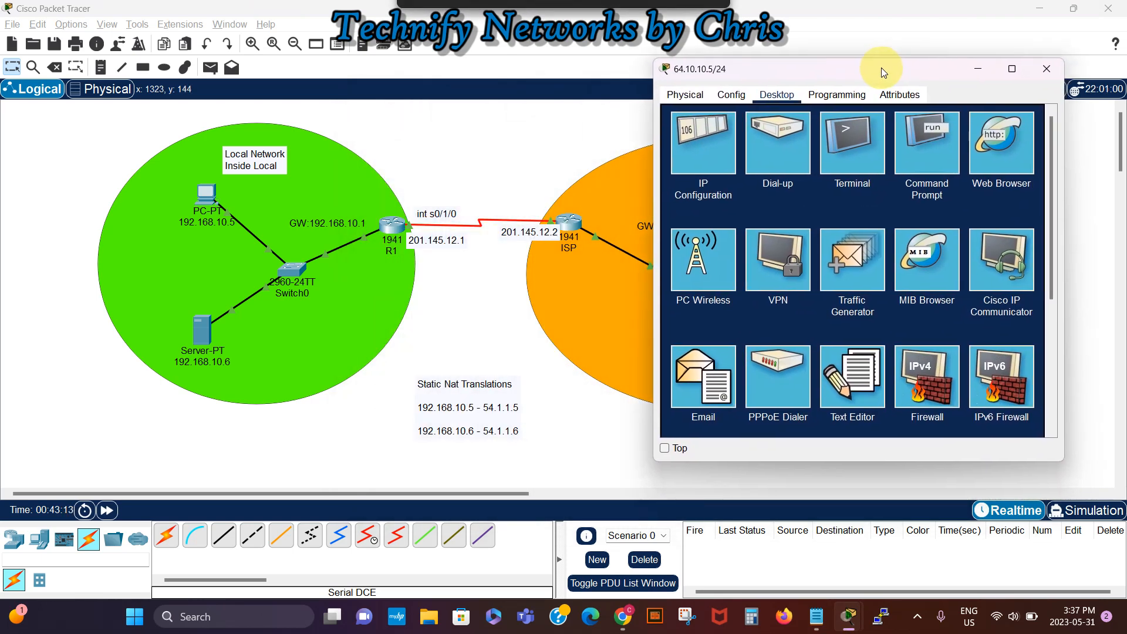
left_click(1005, 147)
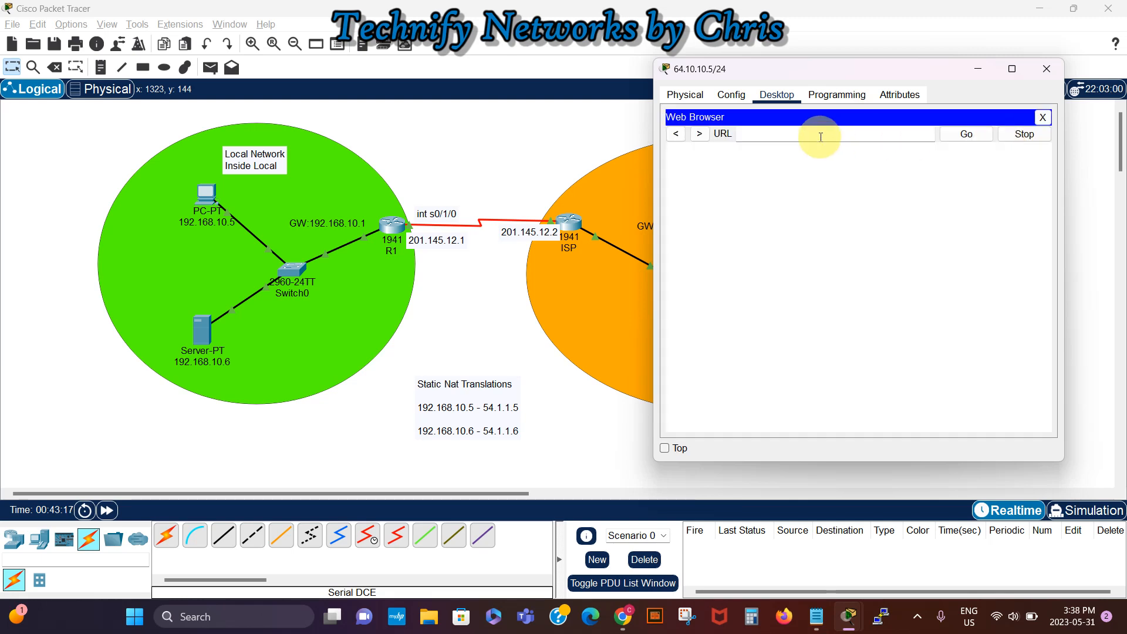
left_click(820, 136)
type("19")
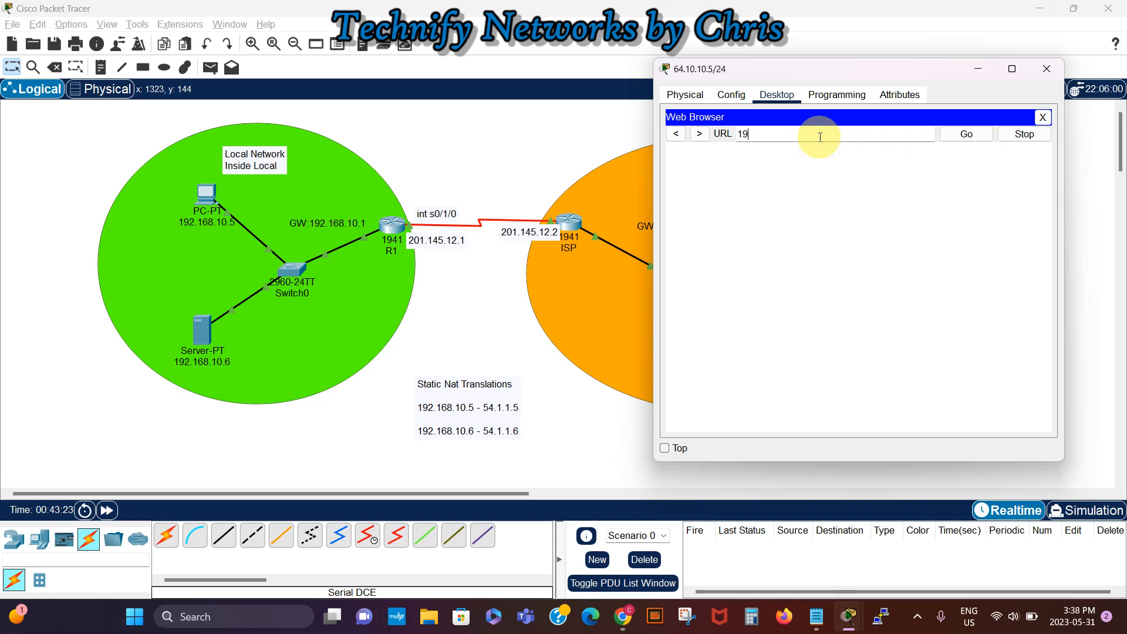
type("2.168.10.6")
key("Return")
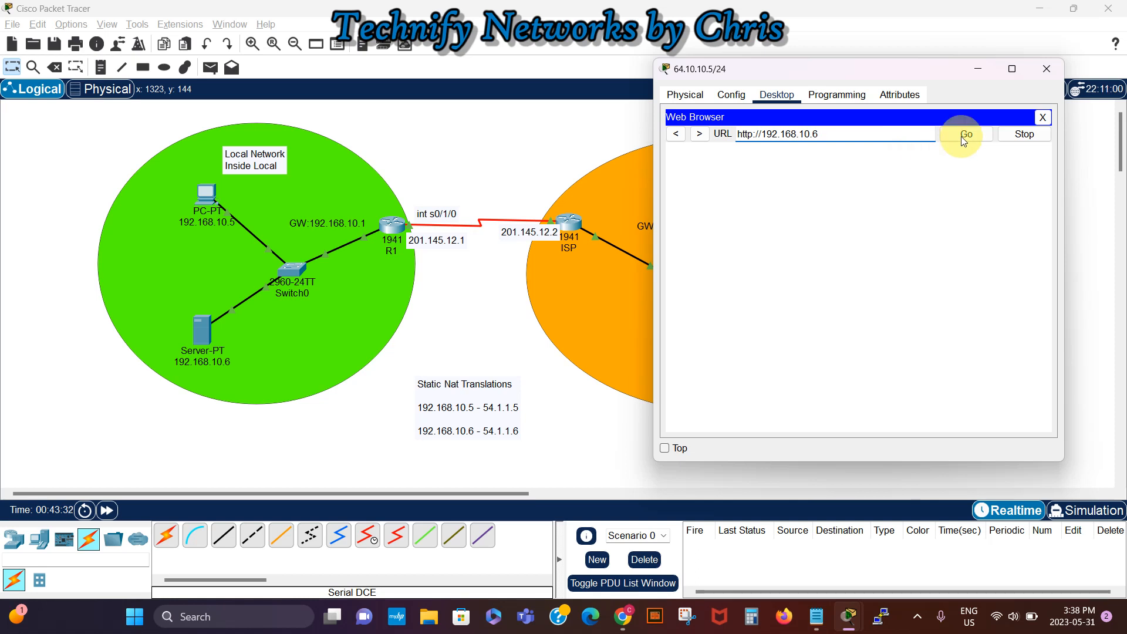
left_click(1031, 139)
Step: Load the inside server's page through its public address 54.1.1.6 in the PC's web browser
triple_click(868, 137)
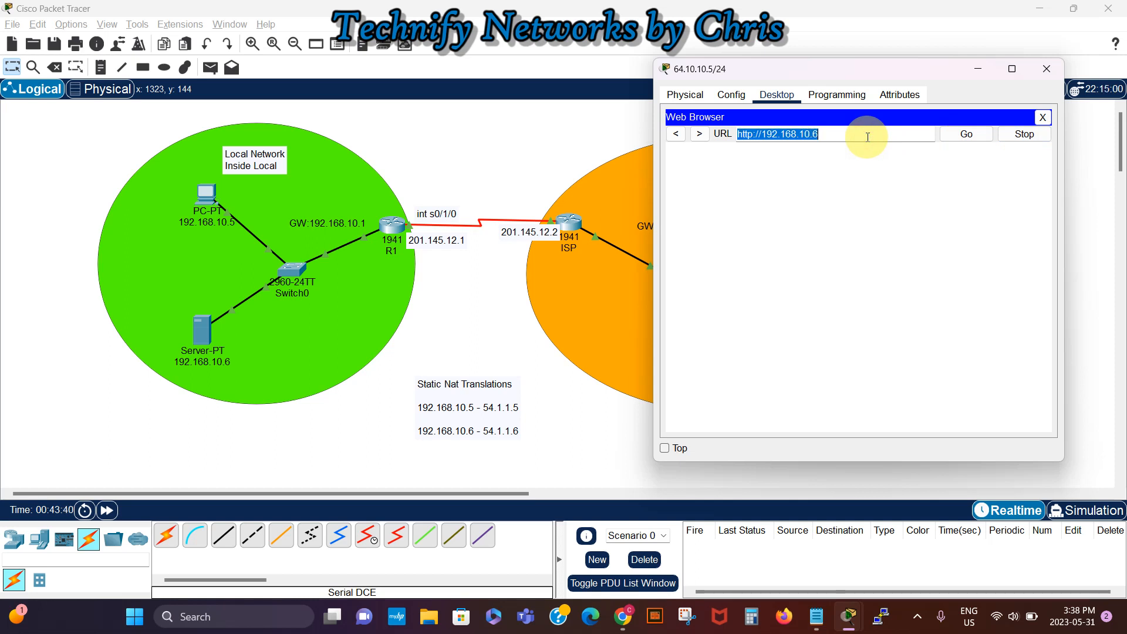
type("54.1.1.")
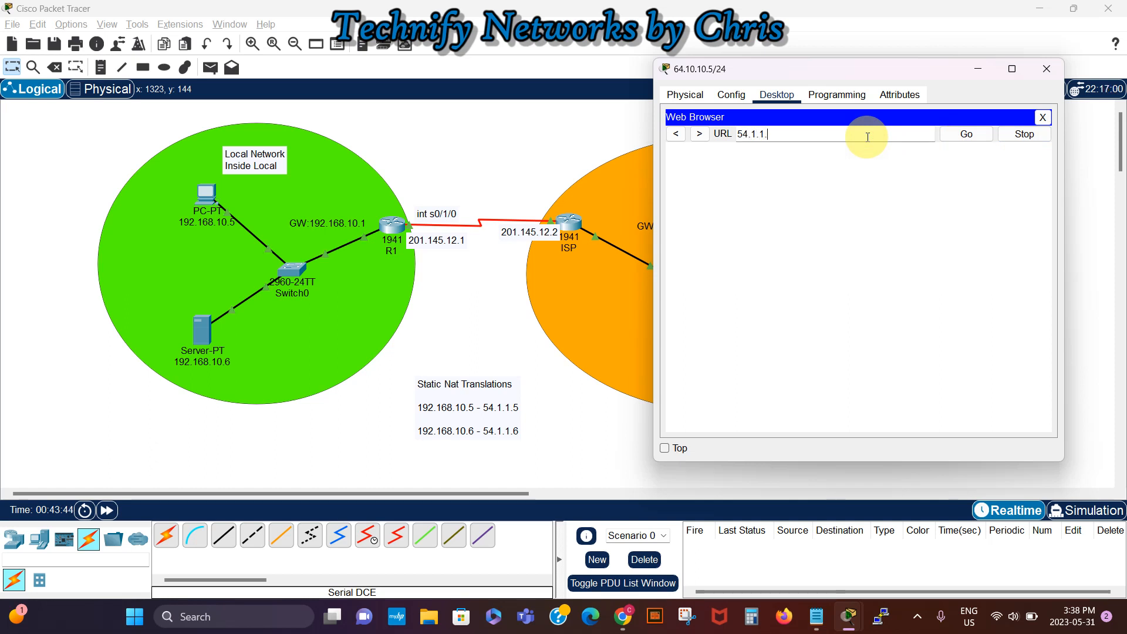
type("6")
key("Return")
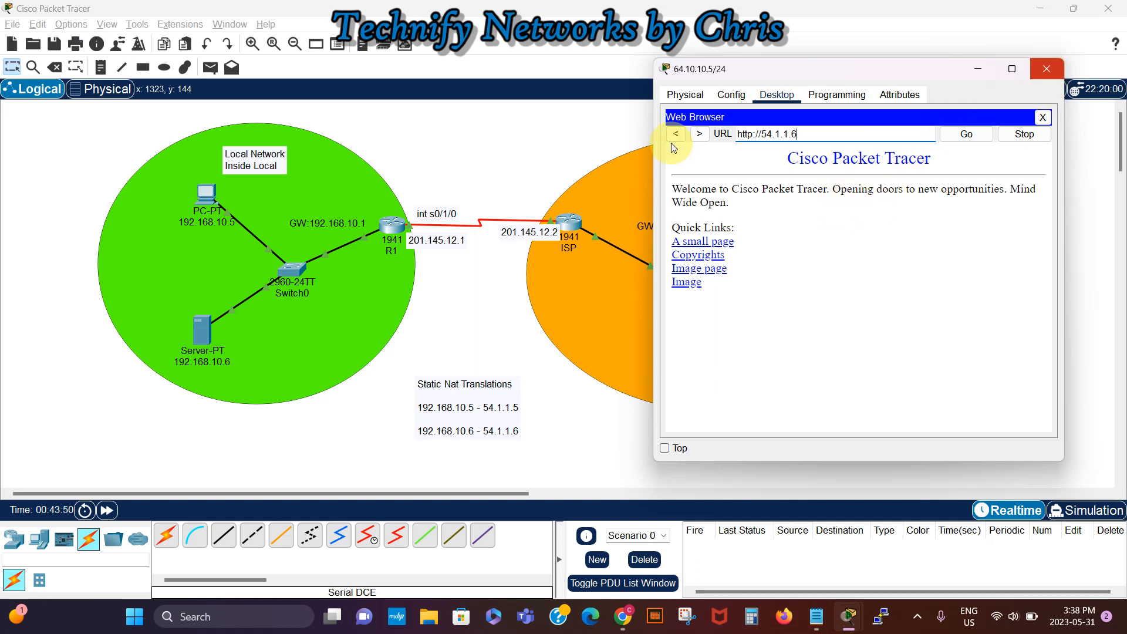
Step: Return to R1's command line with the inside network in view, and leave configuration mode for privileged EXEC mode
left_click(393, 226)
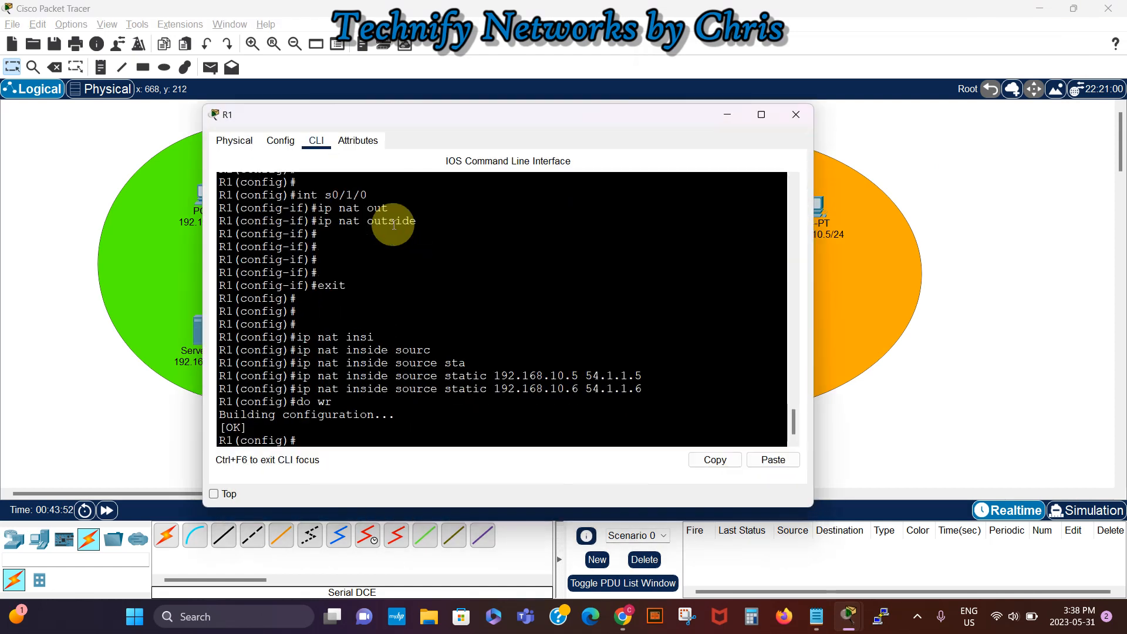
left_click_drag(559, 118, 858, 122)
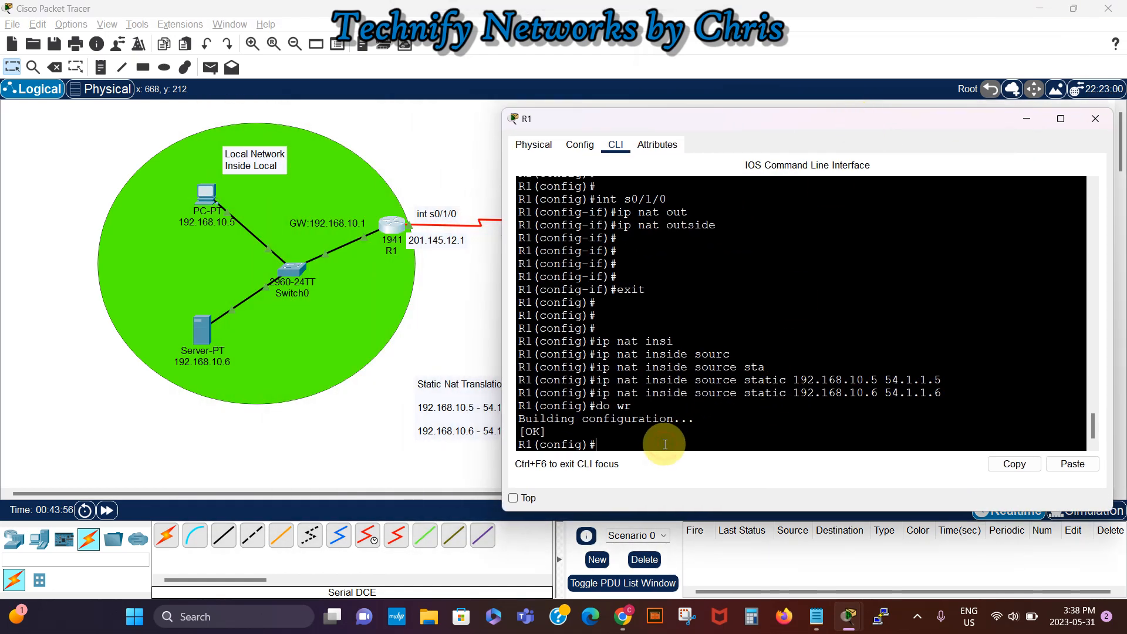
key("Return")
key("Return")
key("Return")
key("Return")
key("Return")
key("Return")
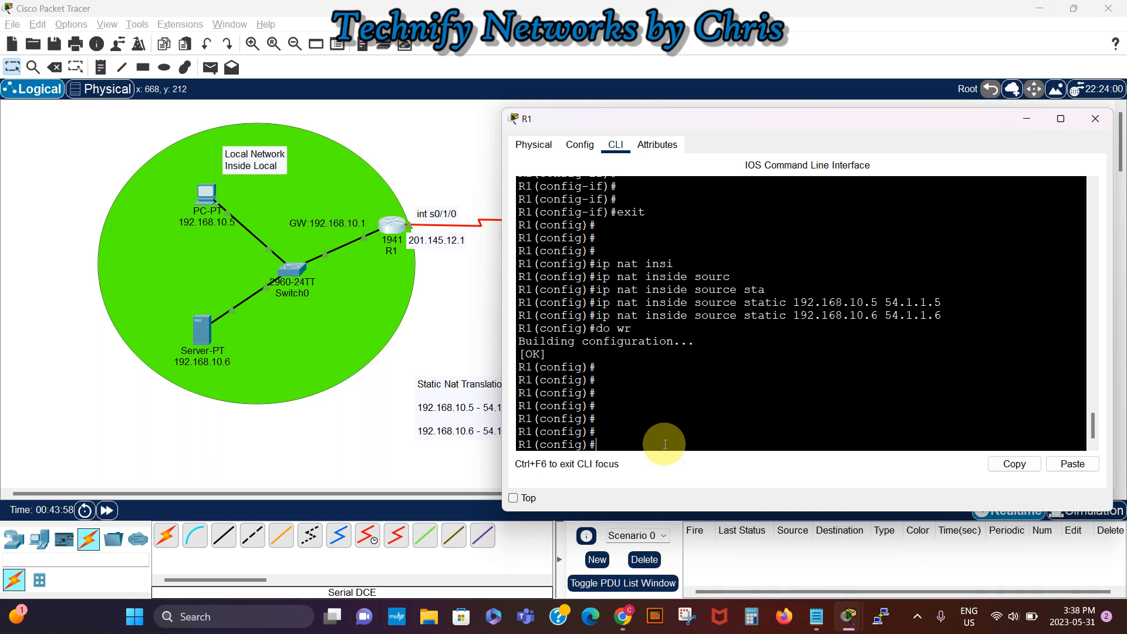
key("ctrl+z")
key("Return")
key("Return")
key("Return")
key("Return")
key("Return")
key("Return")
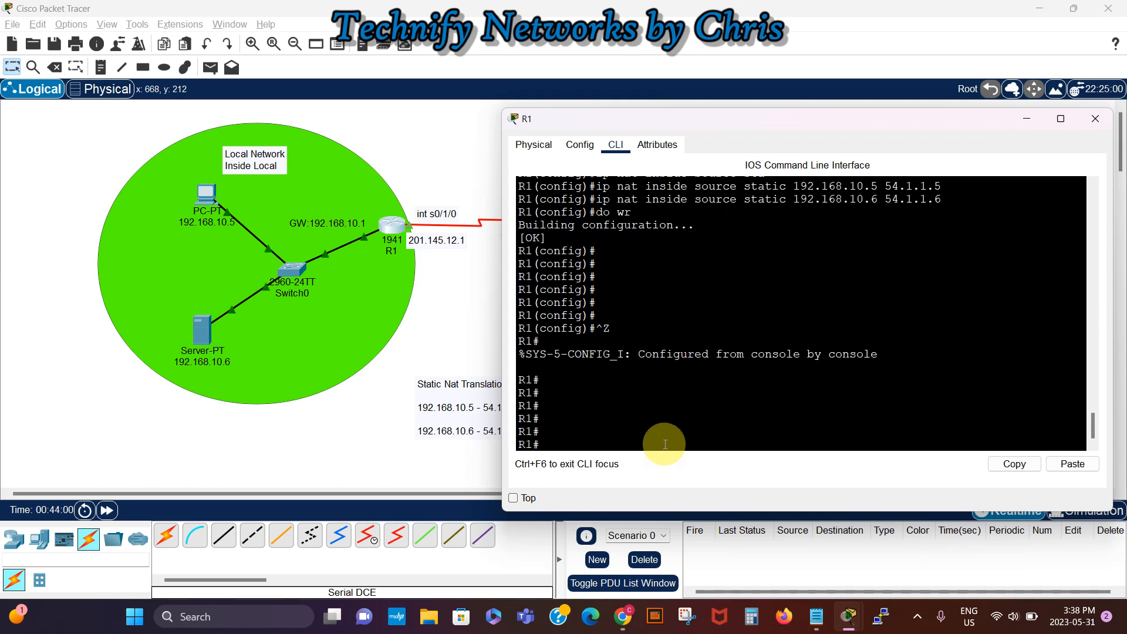
Step: Display R1's IP NAT translations and reposition the window to compare the entries with both sides of the topology
type("sh ip nat tran")
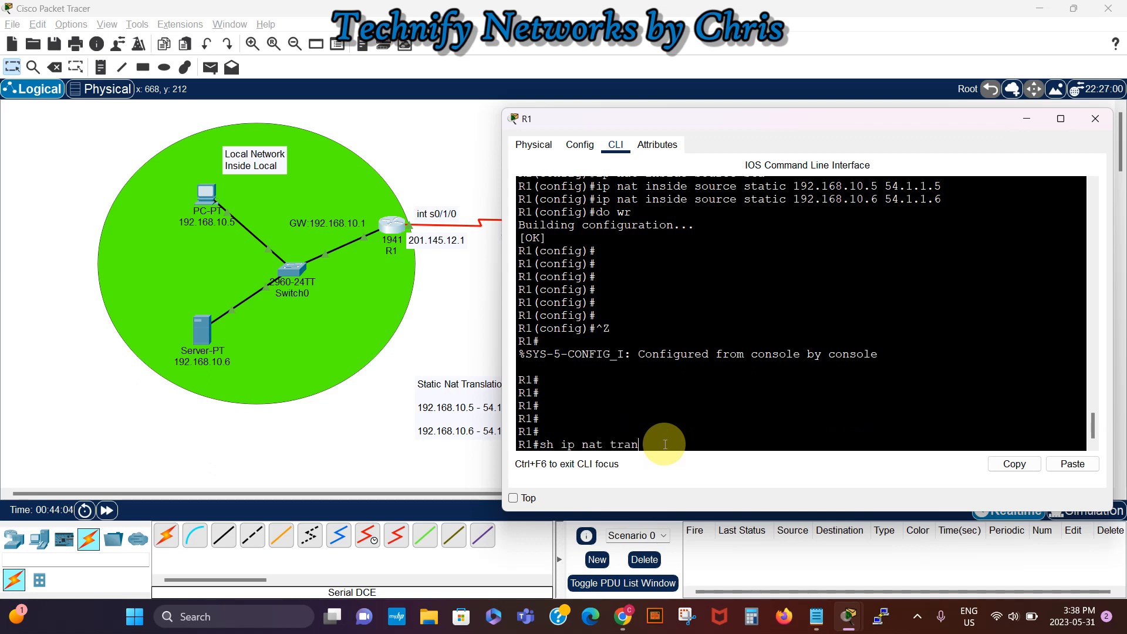
type("s")
key("Tab")
key("Return")
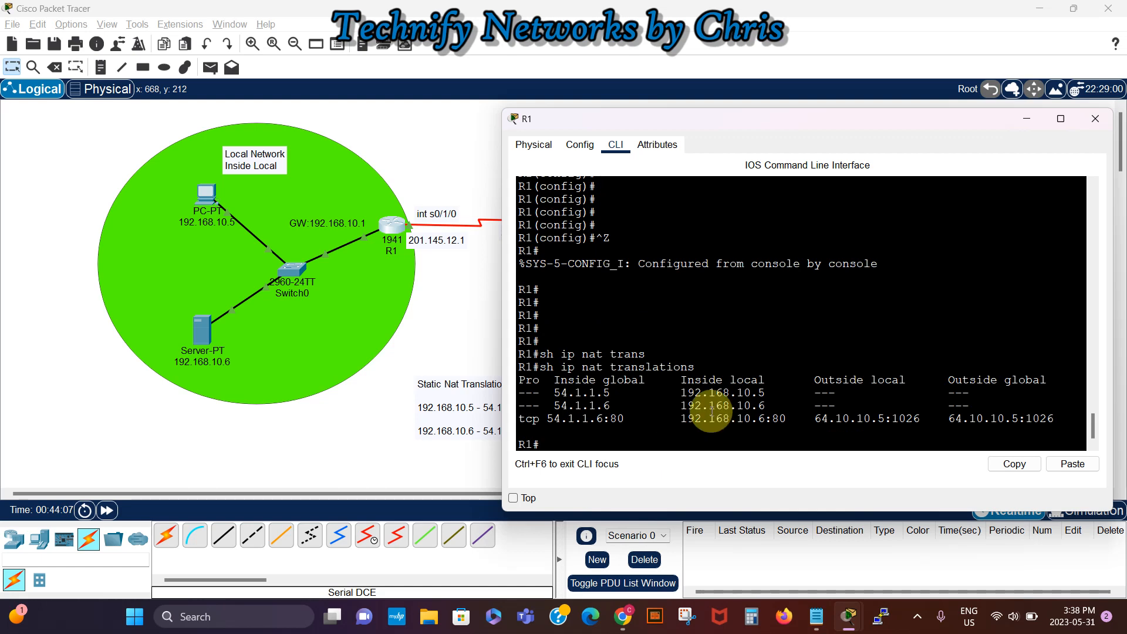
left_click_drag(870, 125, 428, 128)
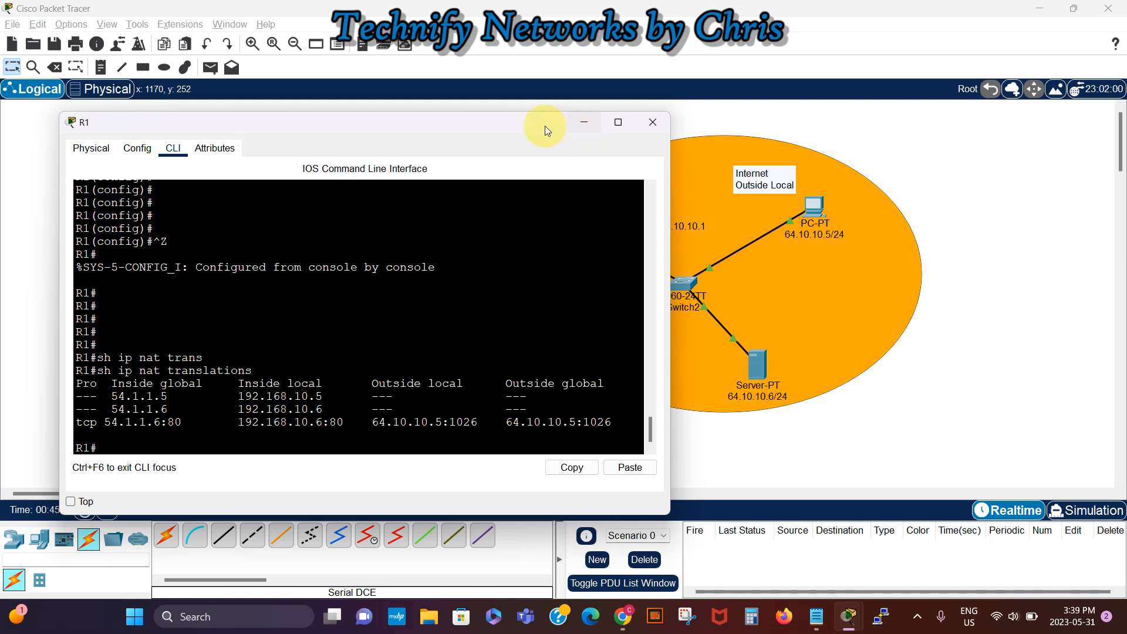
left_click_drag(477, 123, 609, 117)
left_click_drag(679, 121, 813, 122)
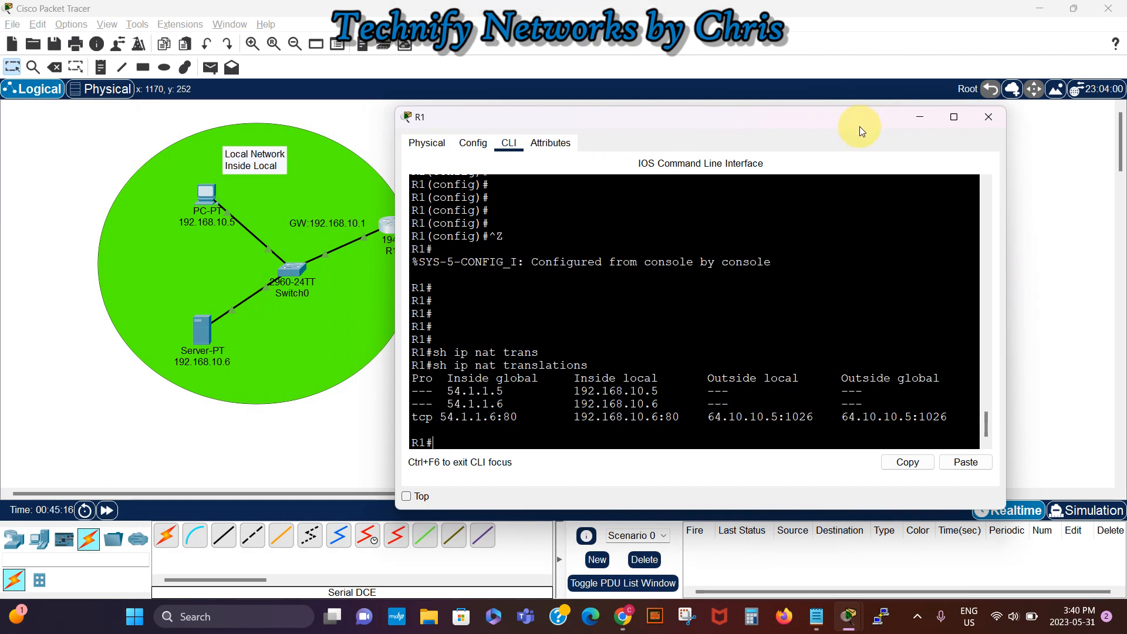
Step: Return to the outside PC 64.10.10.5, close its web browser, and open its command prompt
left_click(921, 118)
left_click(808, 208)
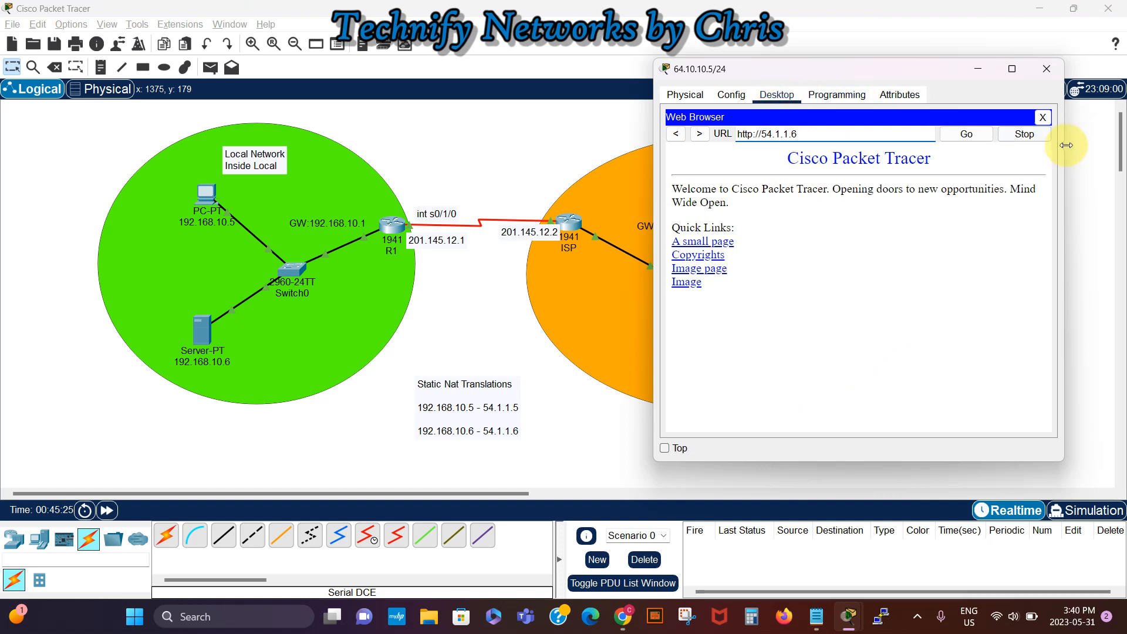
left_click(1042, 116)
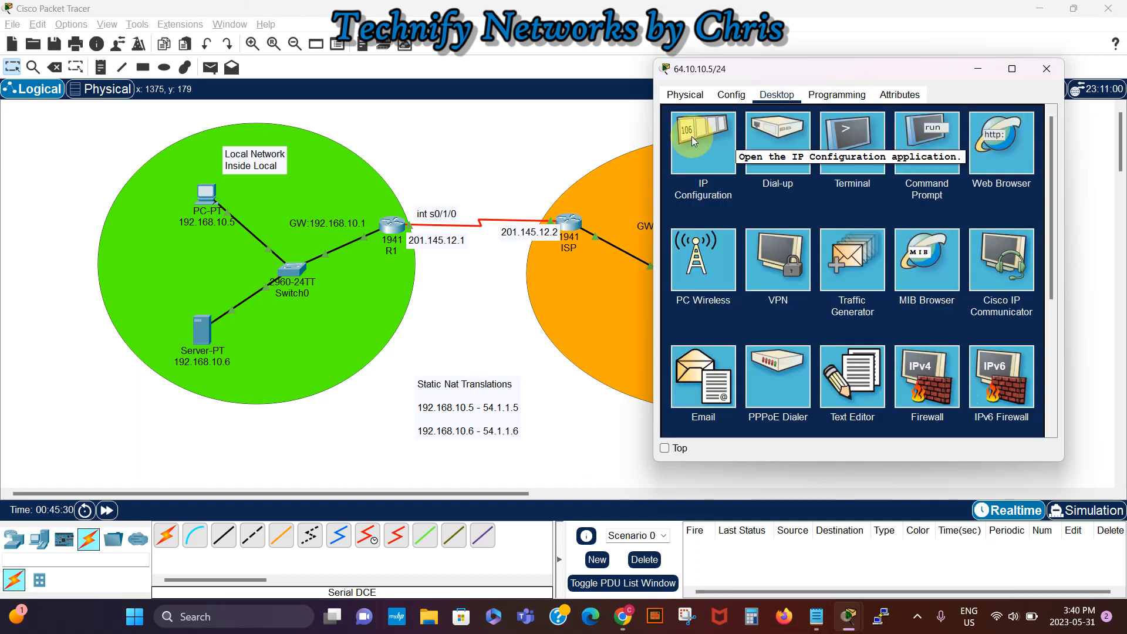
left_click(933, 142)
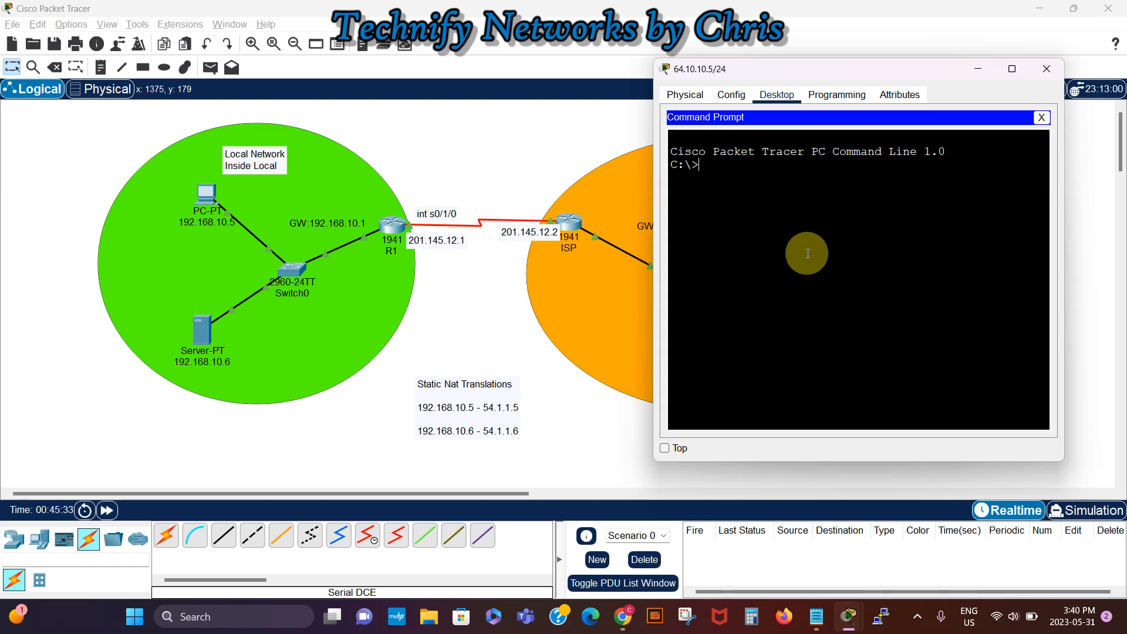
Step: Ping the inside PC's public address 54.1.1.5 from the outside PC's command prompt
type("ping 1")
key("BackSpace")
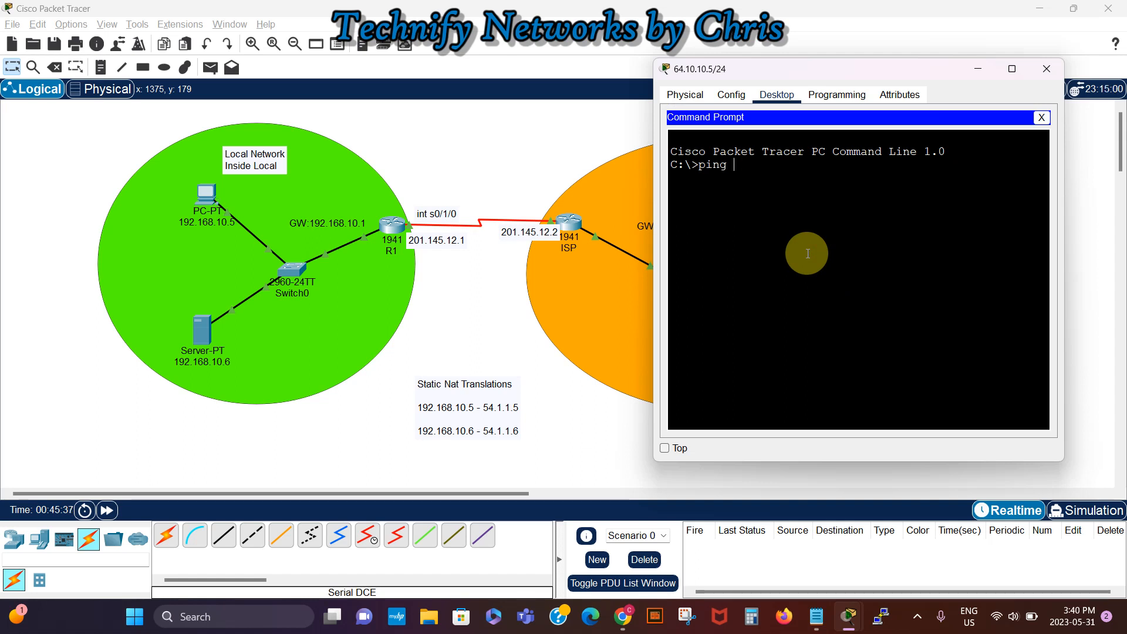
type("54.1.1.1")
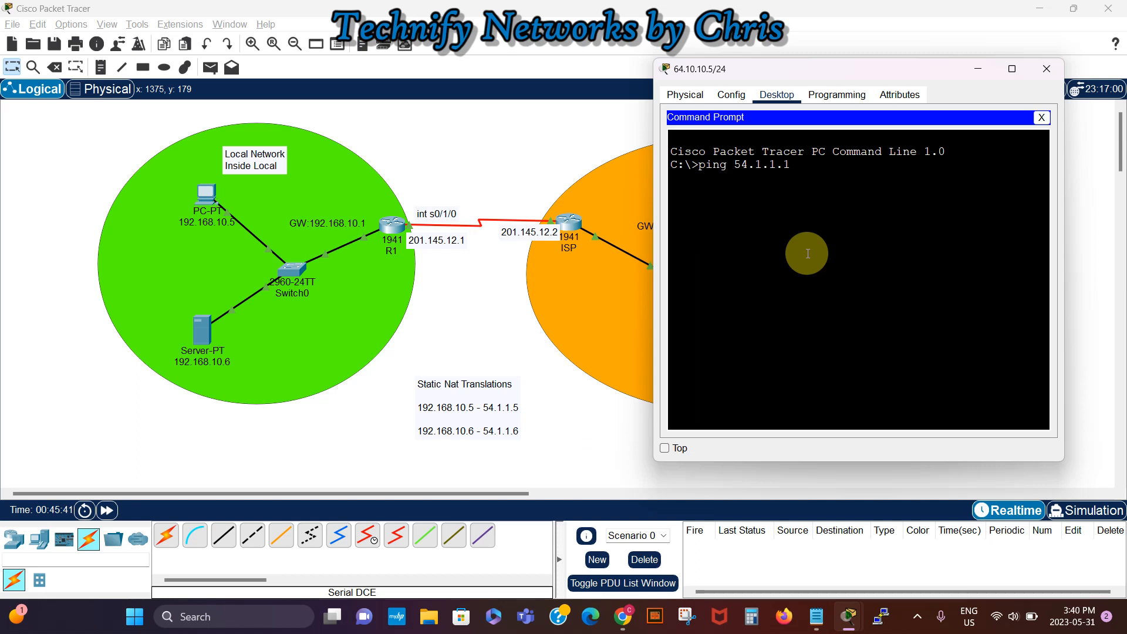
type(".5")
key("Return")
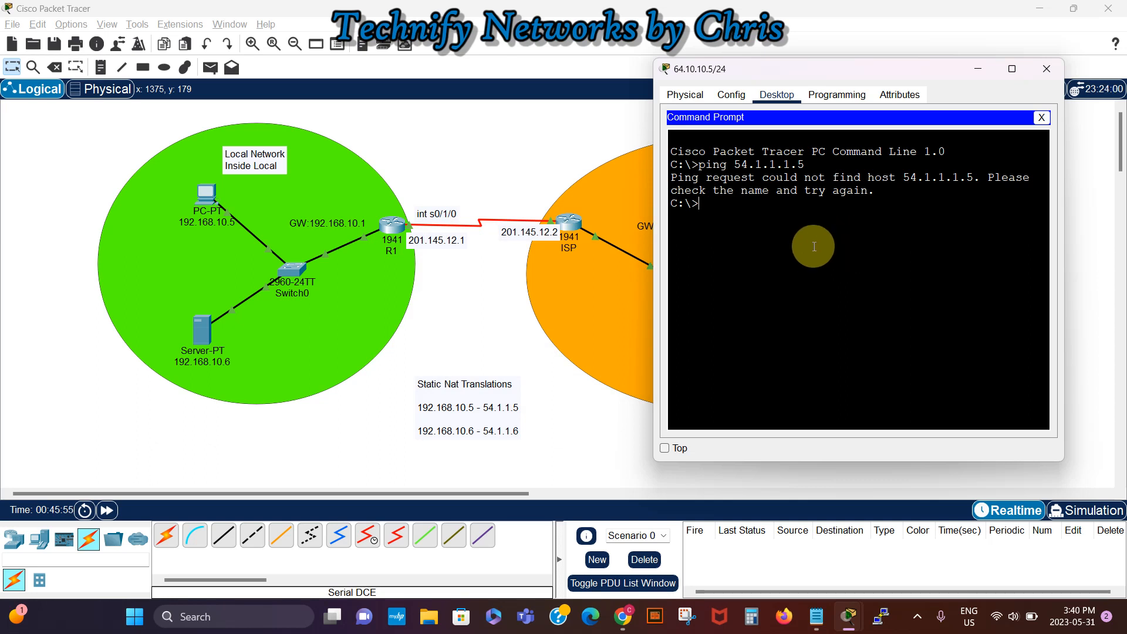
key("Up")
key("BackSpace")
key("BackSpace")
key("Return")
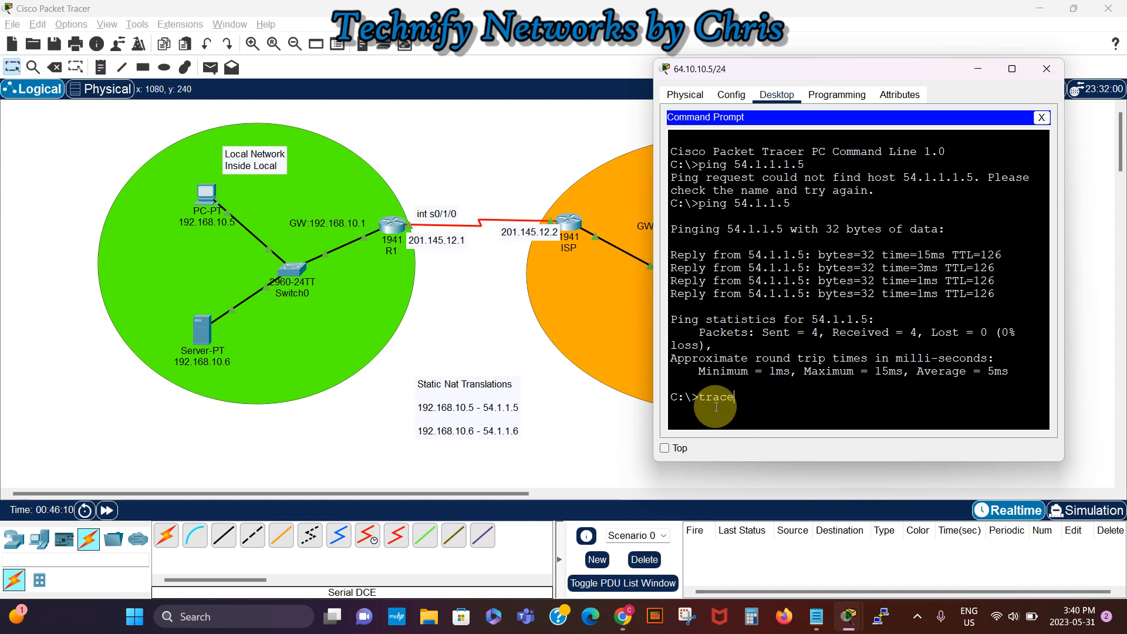
Step: Trace the route from the outside PC to 54.1.1.5 with tracert, and close the PC's window
type("t")
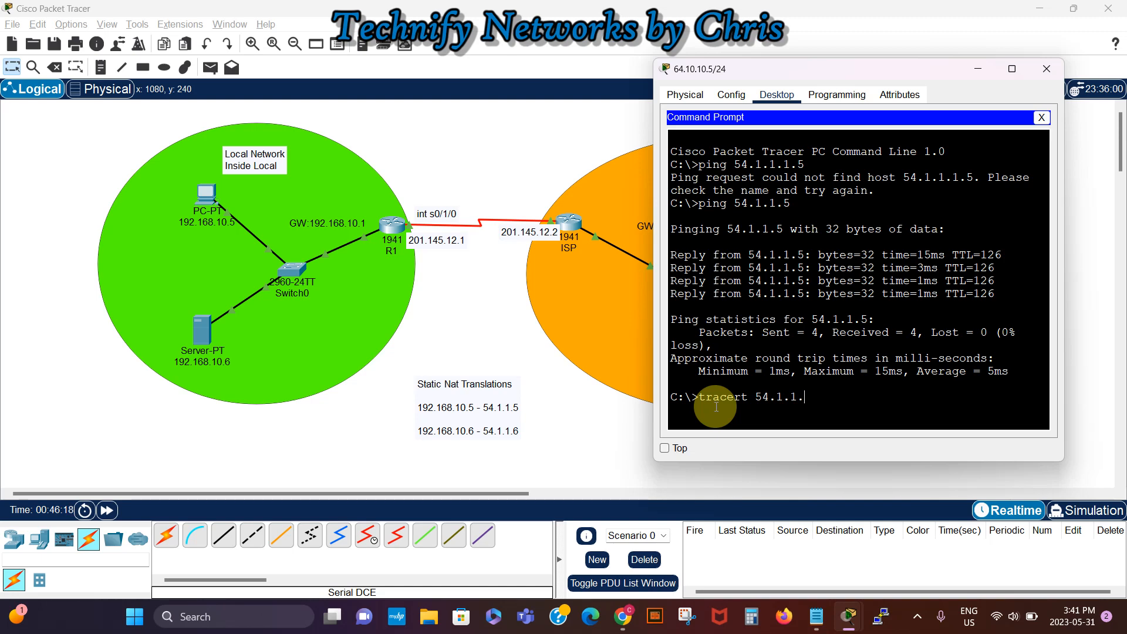
type("54.1.1.5")
key("Return")
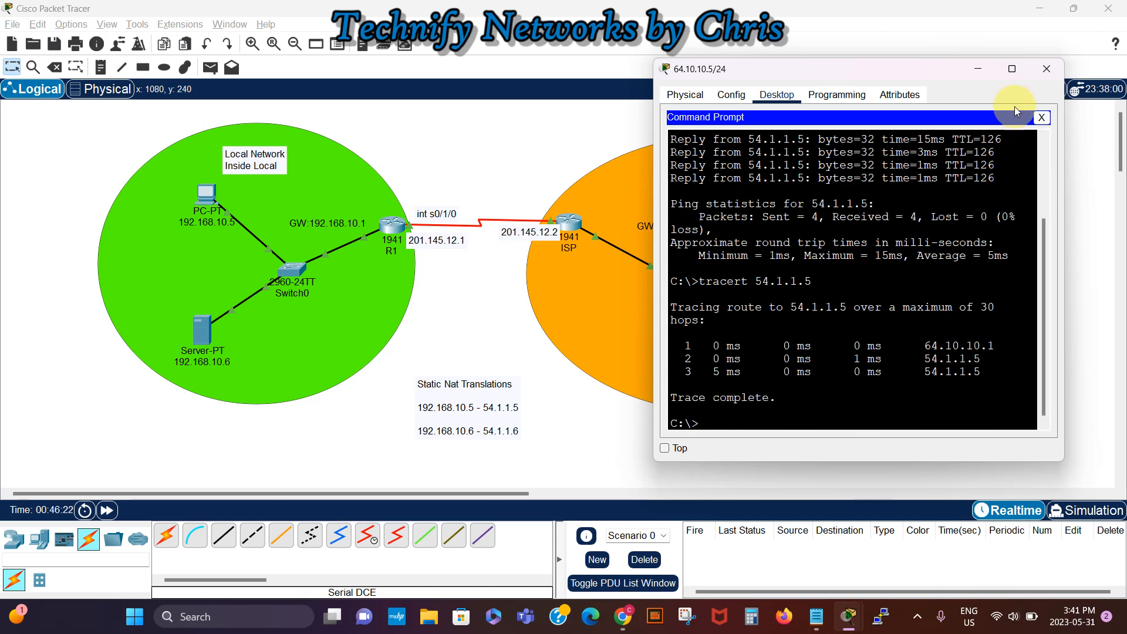
left_click(1046, 71)
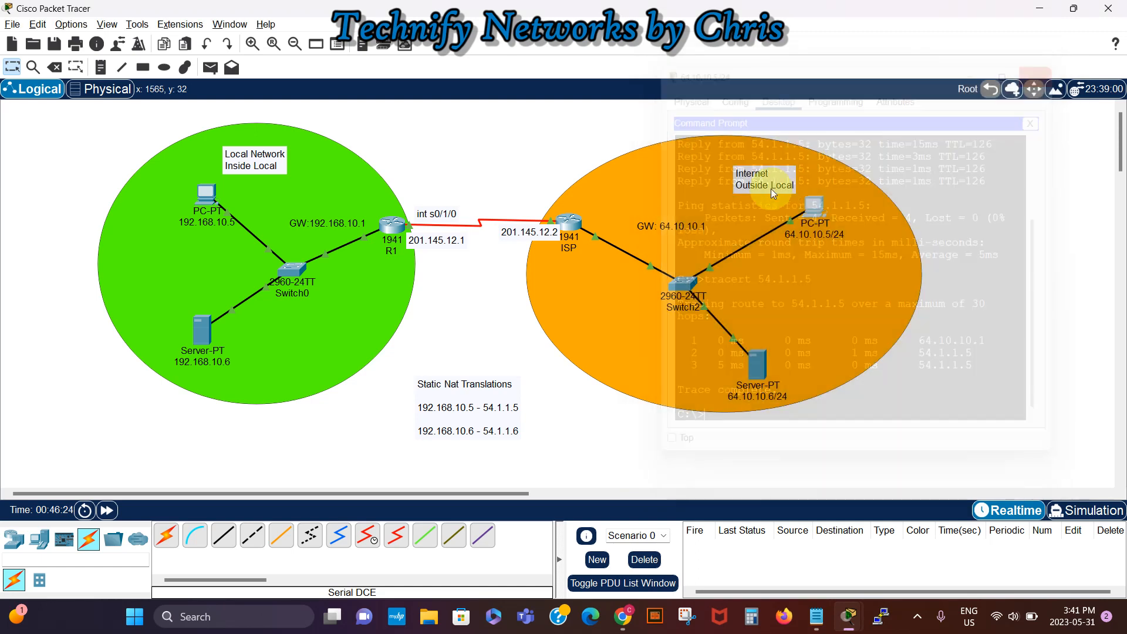
Step: Open the ISP router's command line beside the inside network, and leave configuration mode for privileged EXEC mode
left_click(568, 221)
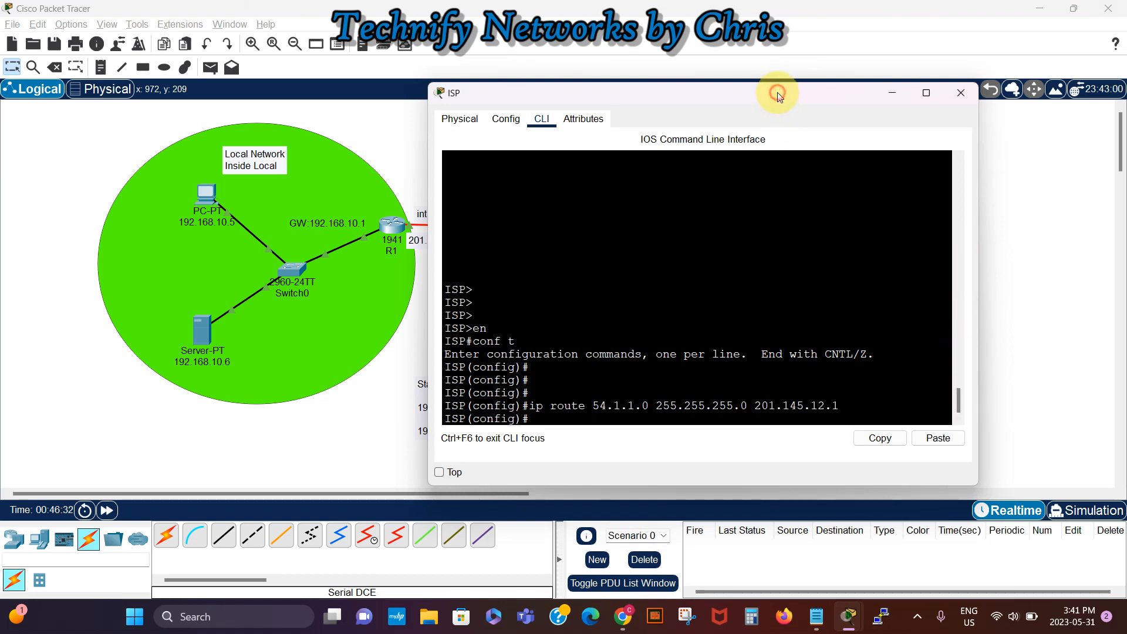
left_click_drag(777, 93, 843, 83)
left_click(663, 406)
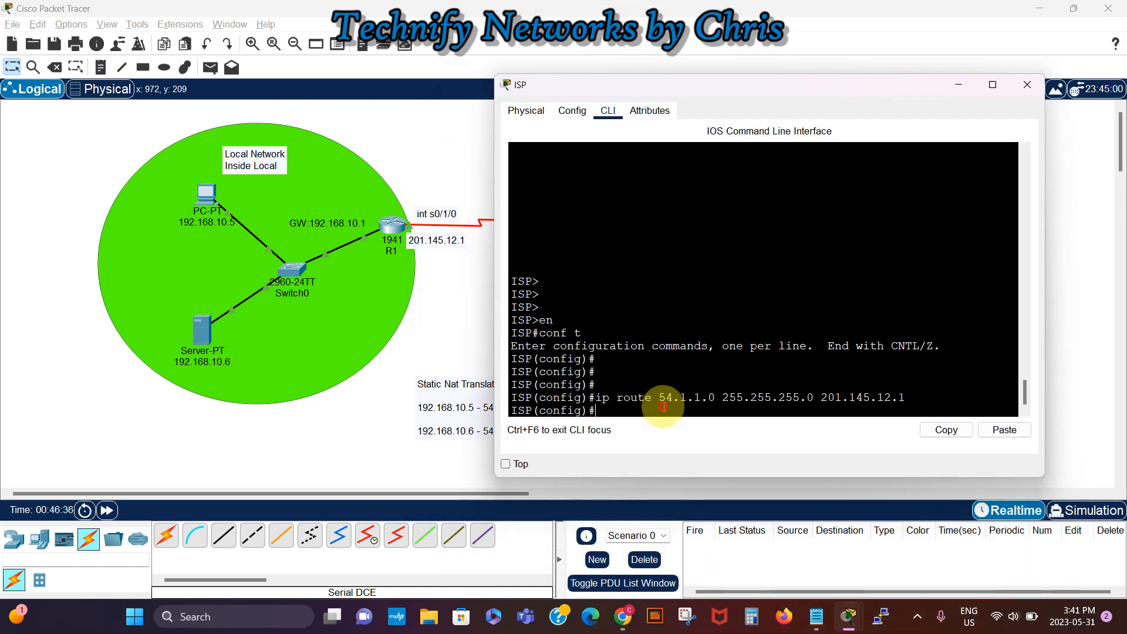
key("Return")
key("Return")
key("Return")
key("Return")
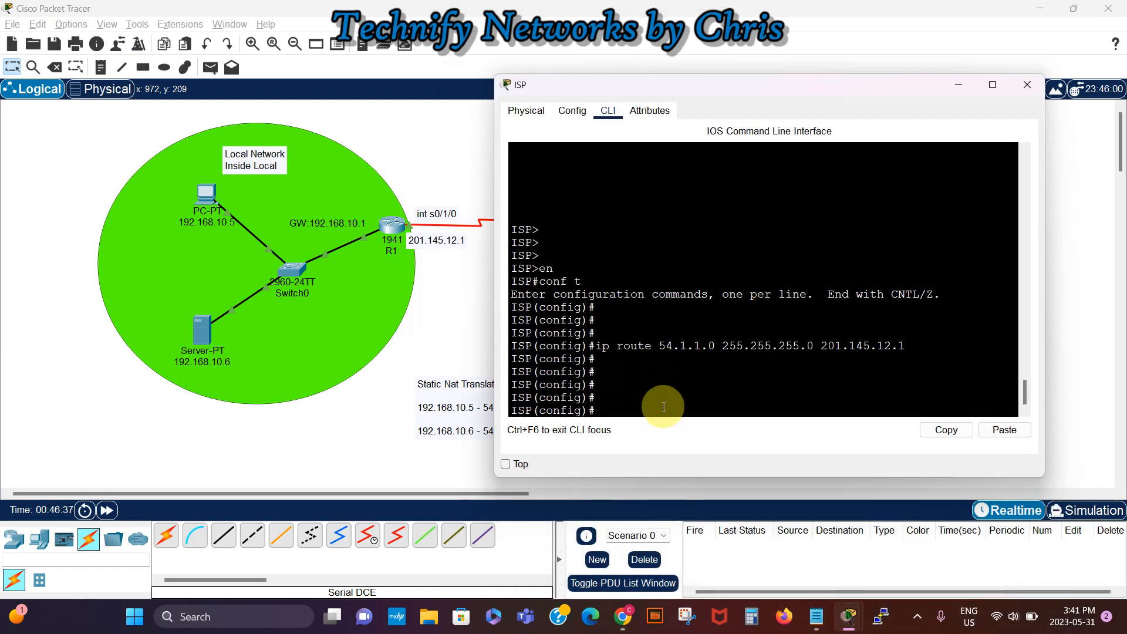
key("ctrl+z")
key("Return")
key("Return")
key("Return")
key("Return")
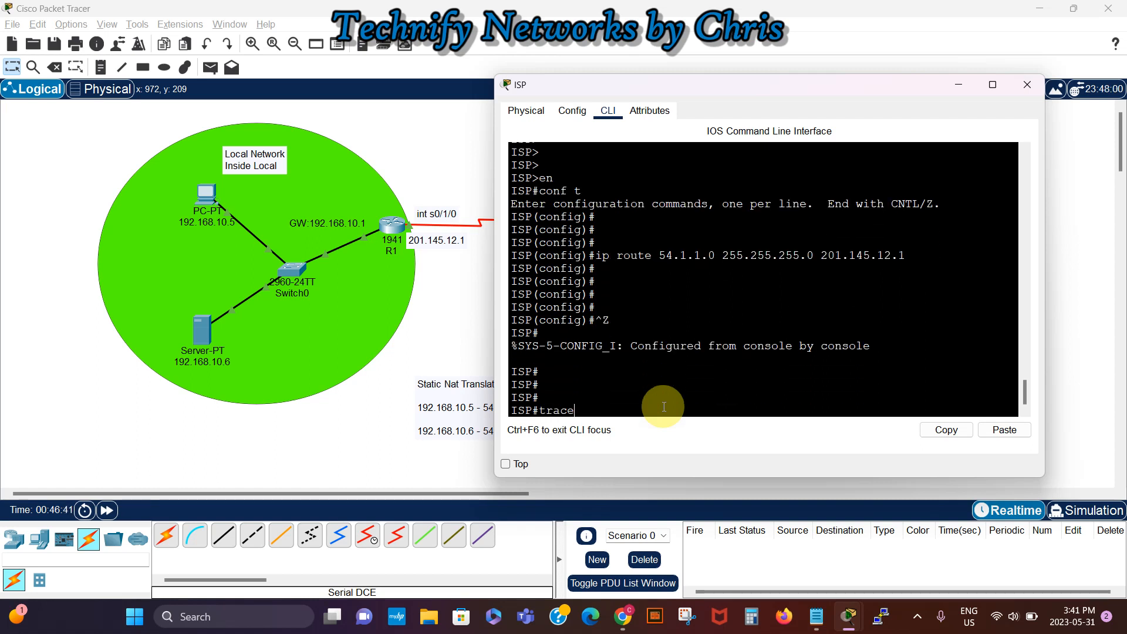
Step: Trace the route from the ISP router to 54.1.1.5, and minimize the router's window
type("trace")
key("Tab")
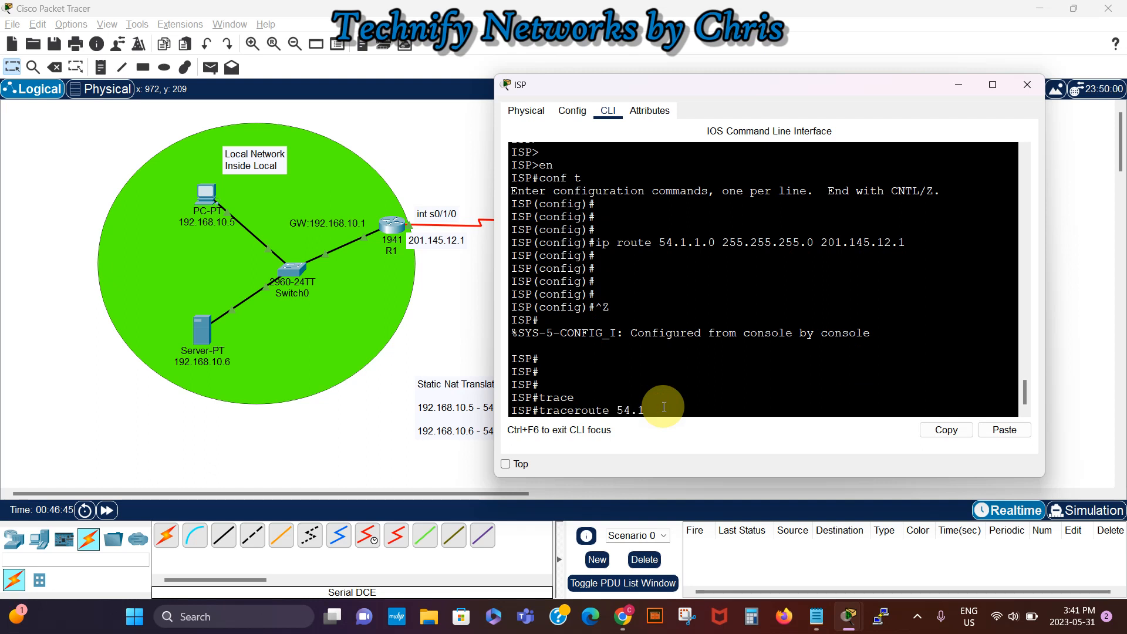
type("54.1.1.5")
key("Return")
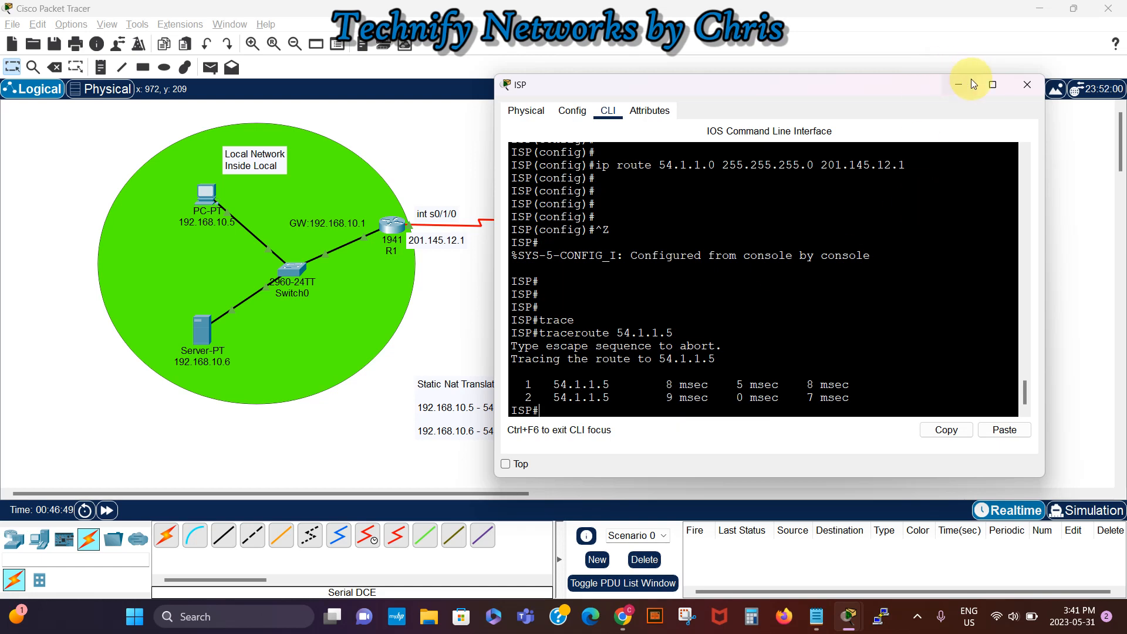
left_click(954, 86)
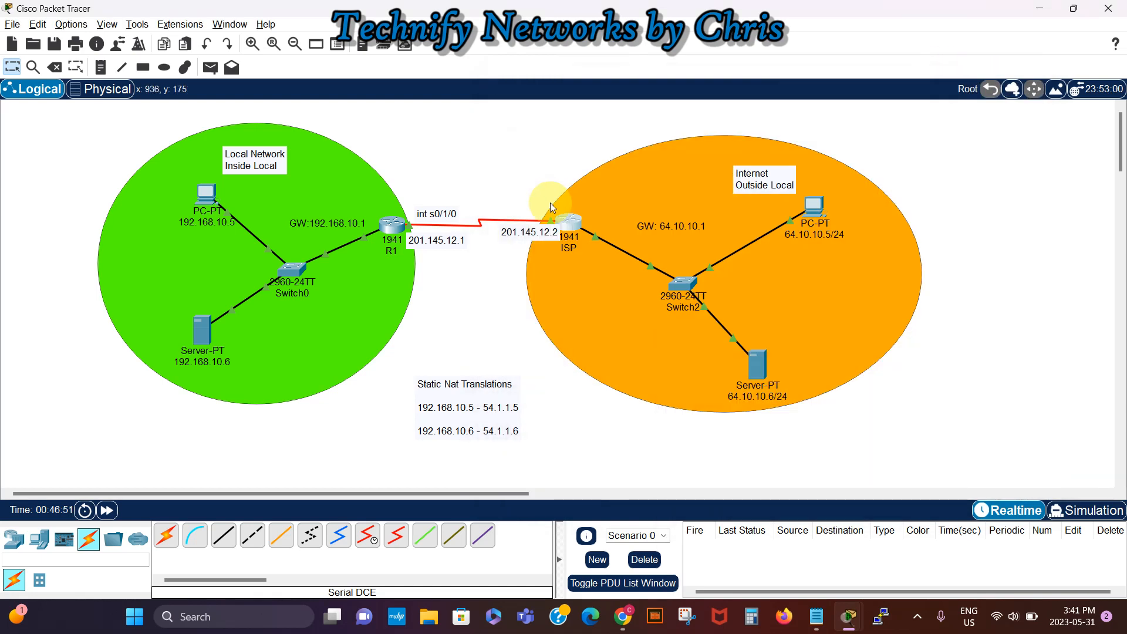
Step: Display R1's IP NAT translations again and position the window and output to compare all entries with the topology
left_click(397, 226)
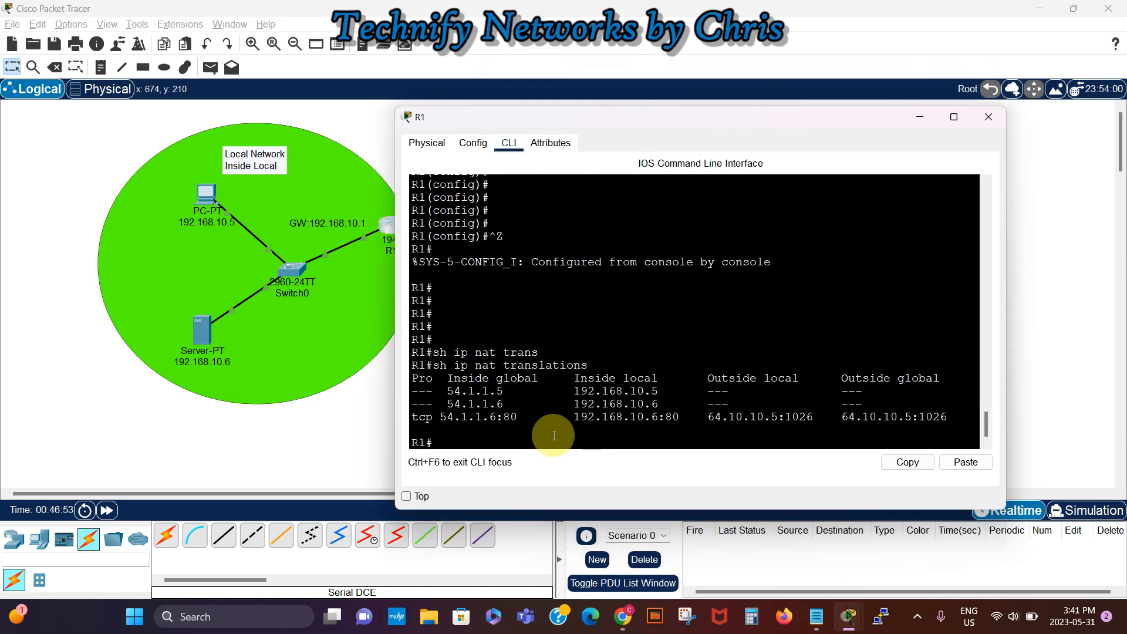
key("Return")
key("Return")
key("Return")
key("Return")
key("Up")
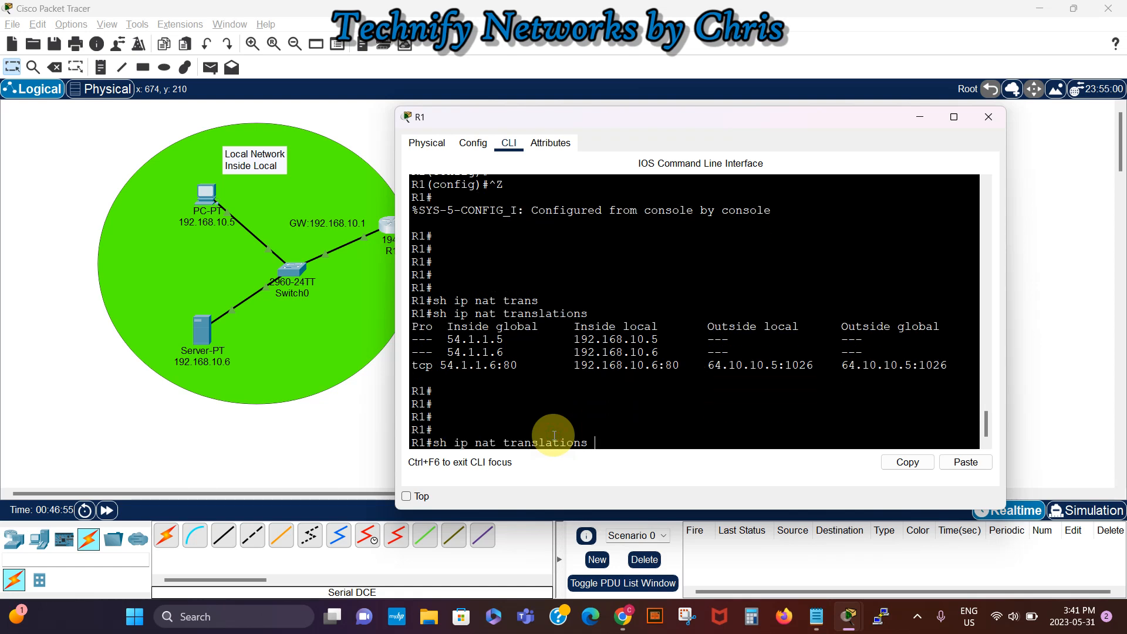
key("Return")
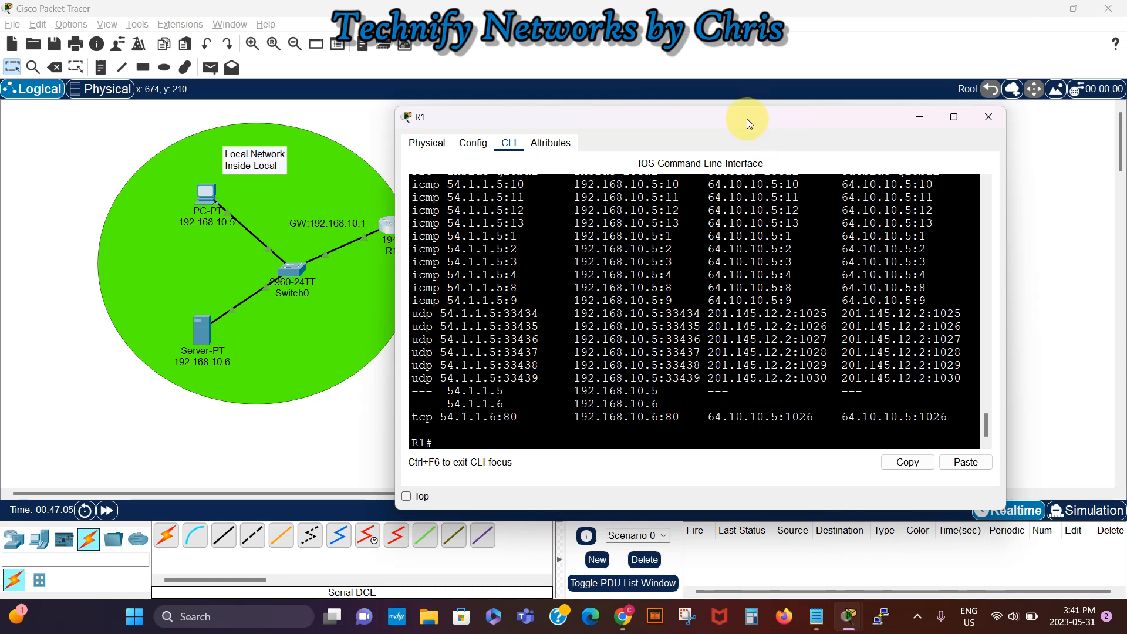
left_click_drag(748, 121, 765, 265)
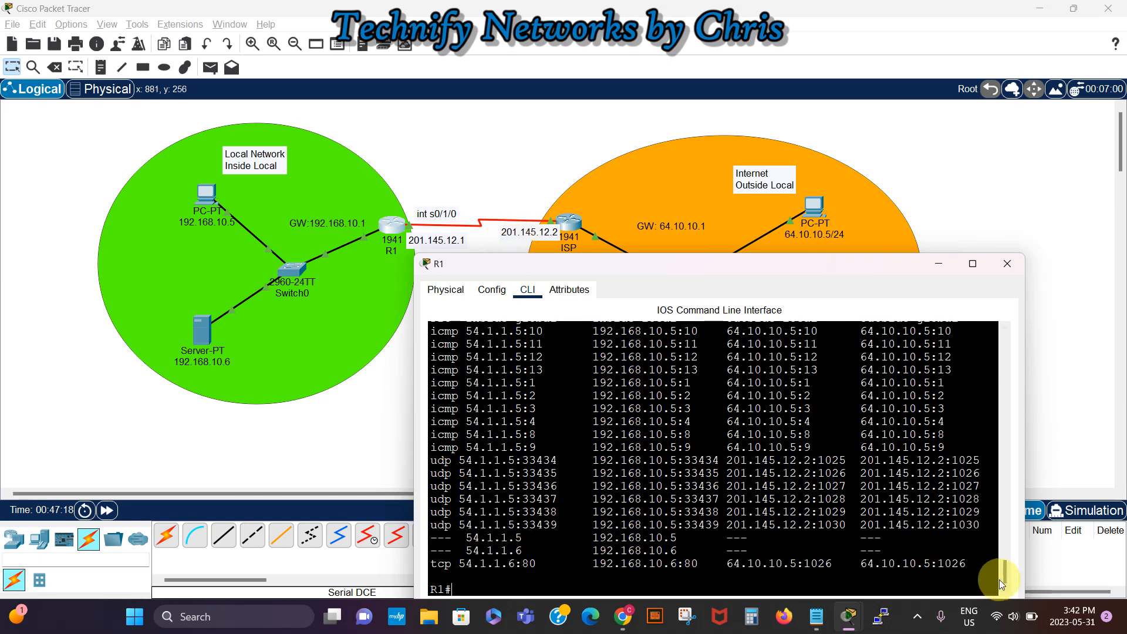
left_click_drag(1006, 578, 1006, 574)
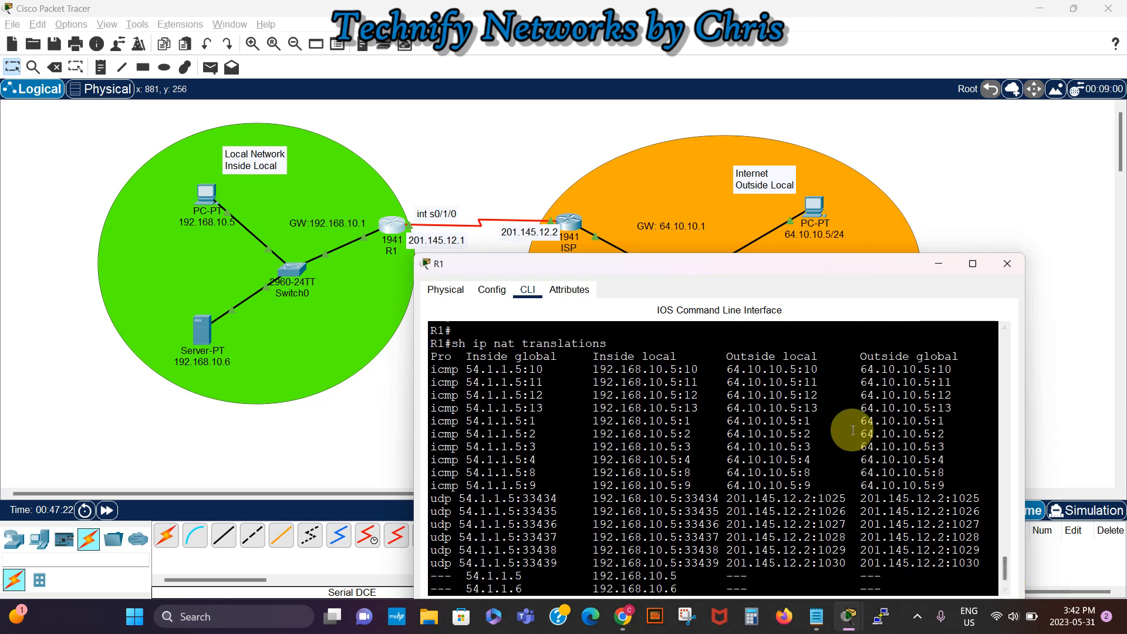